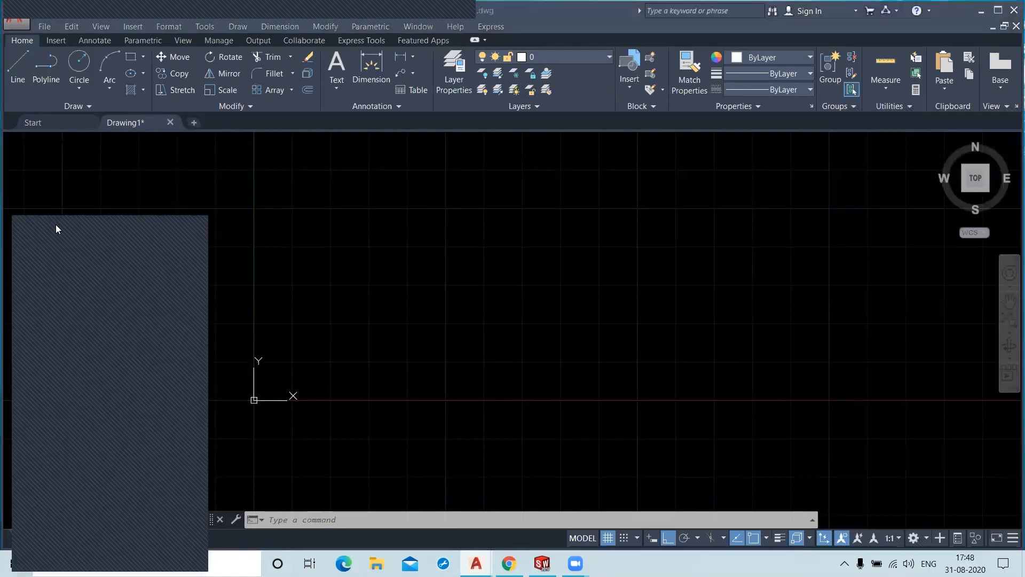
- Switch the workspace to 3D Modeling, trying 3D Basics first
scroll(411, 351, "up", 4)
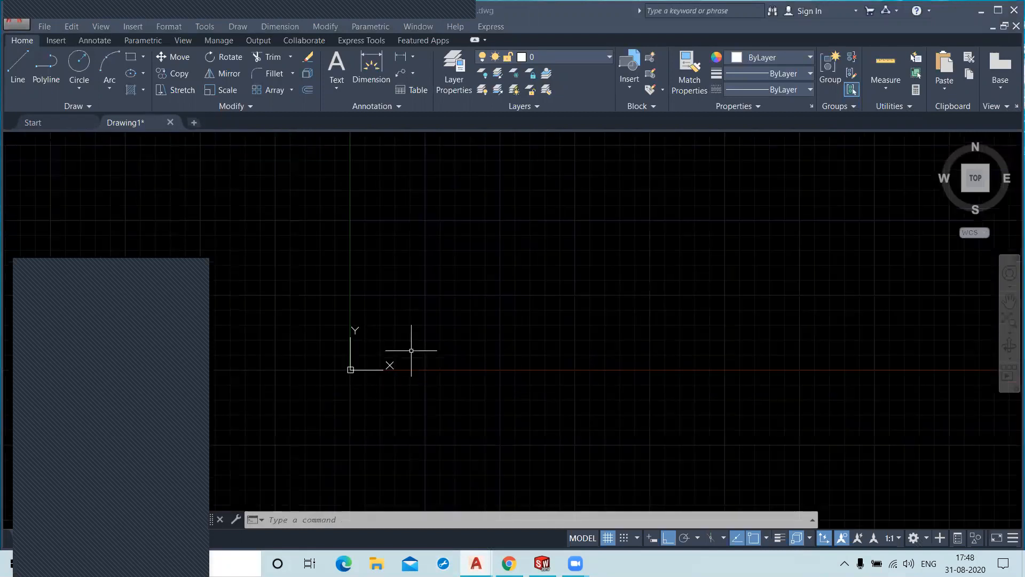
middle_click_drag(331, 389, 474, 334)
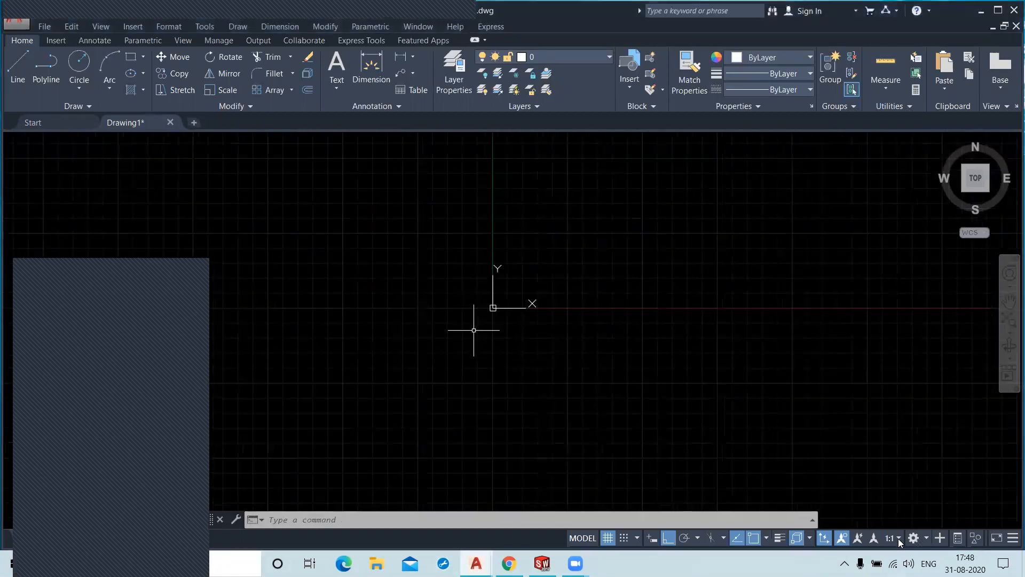
left_click(927, 542)
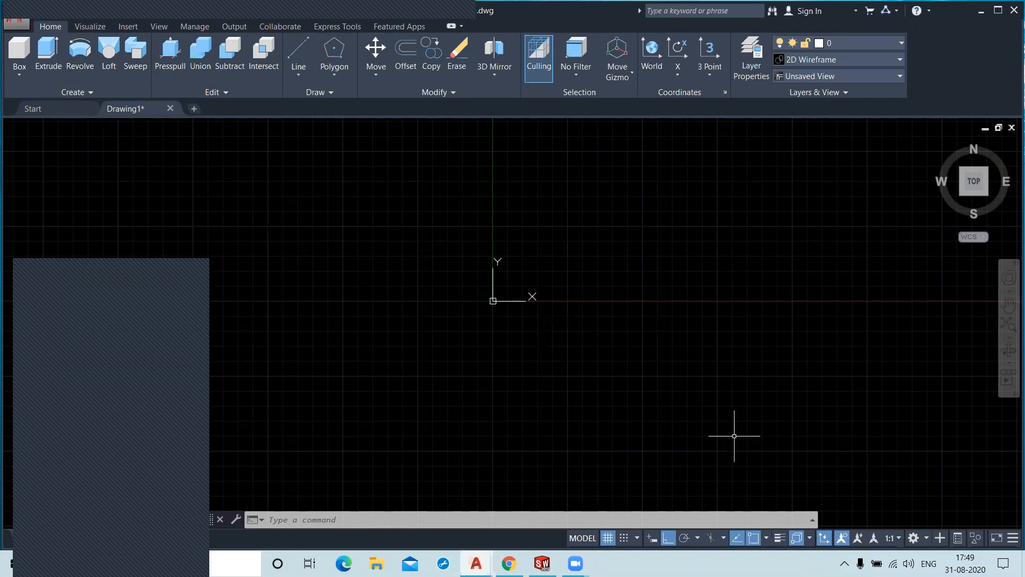
left_click(925, 541)
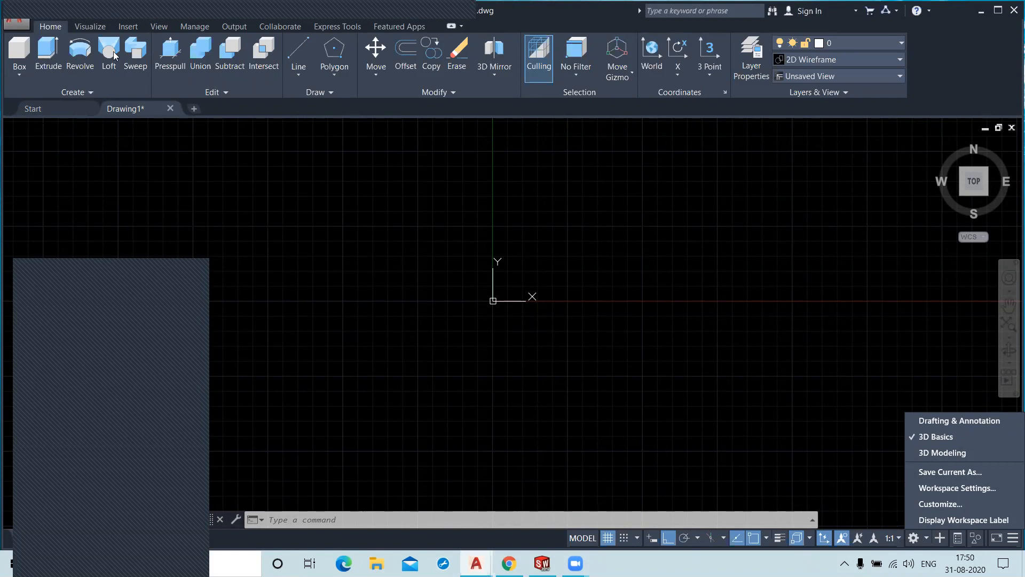
left_click(914, 451)
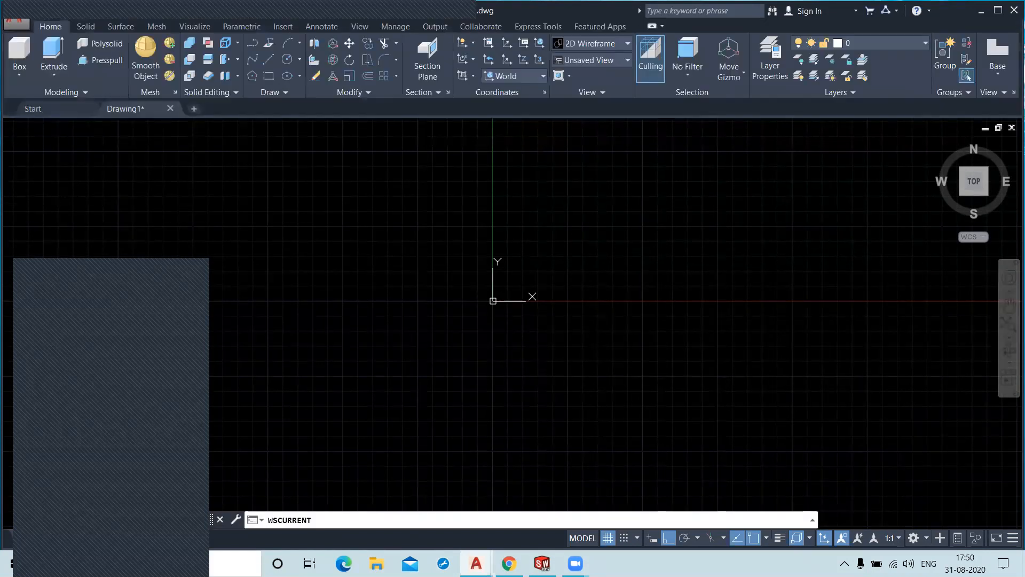
left_click(55, 74)
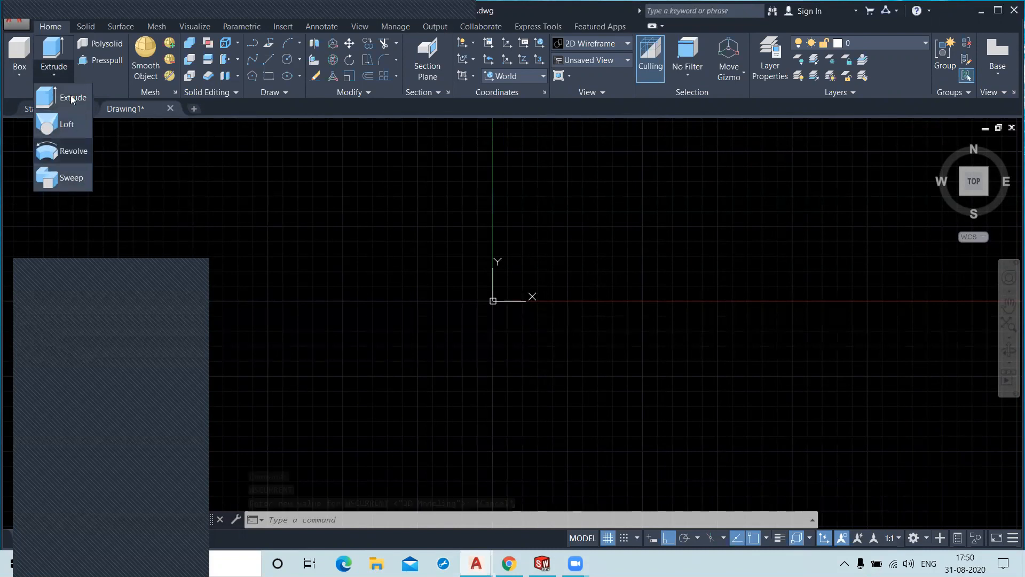
left_click(171, 185)
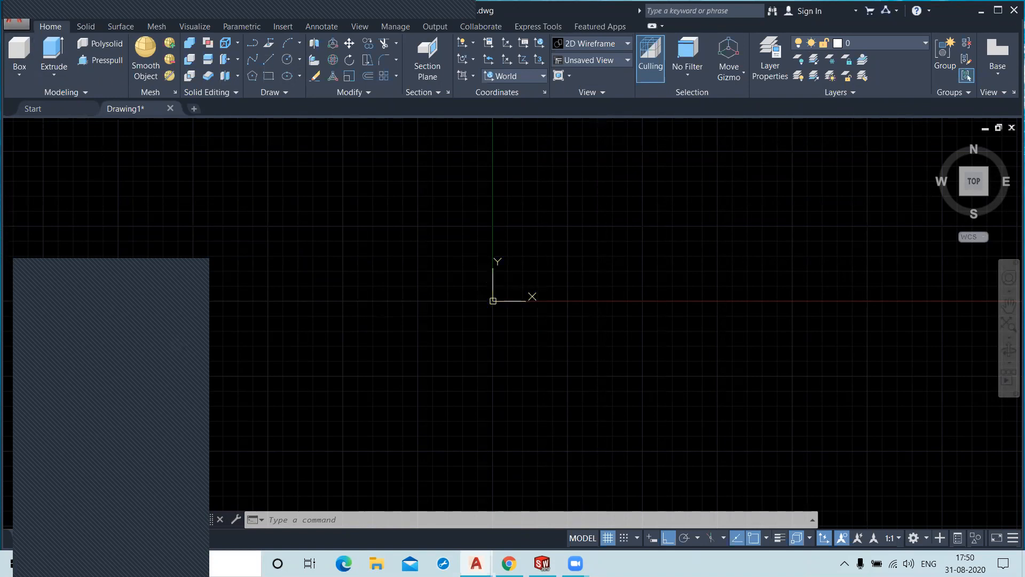
scroll(515, 289, "down", 2)
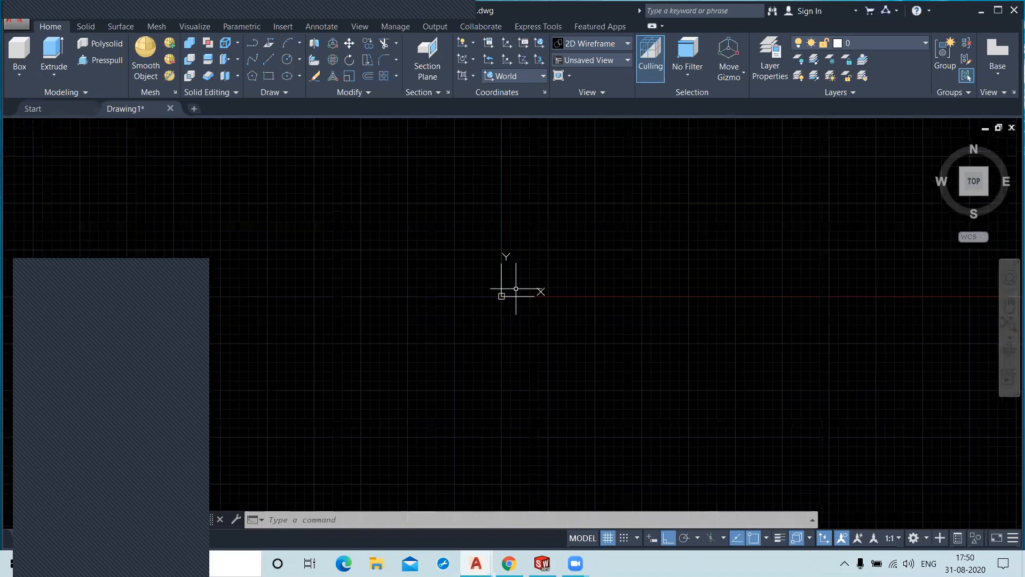
scroll(662, 225, "up", 2)
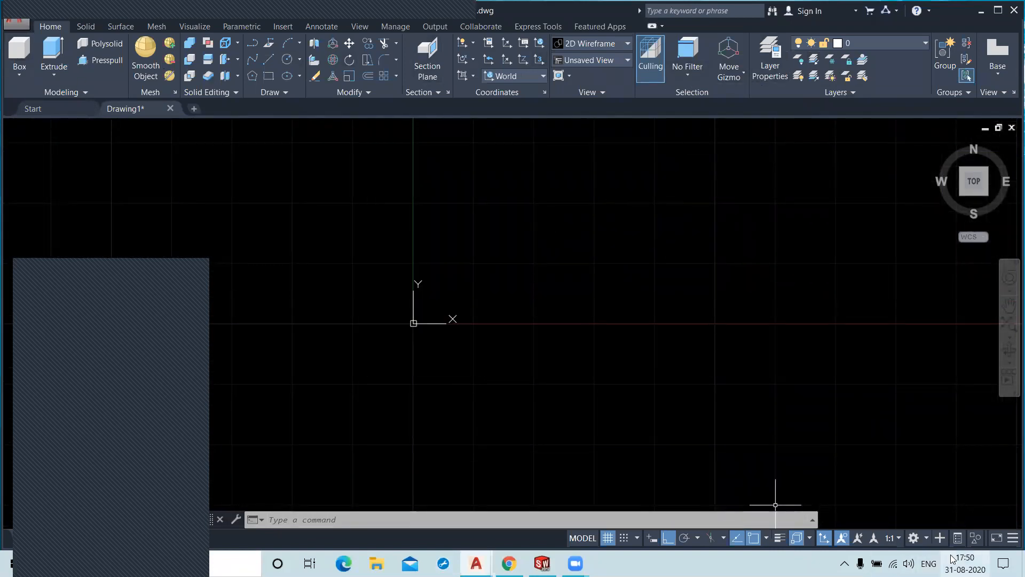
left_click(926, 539)
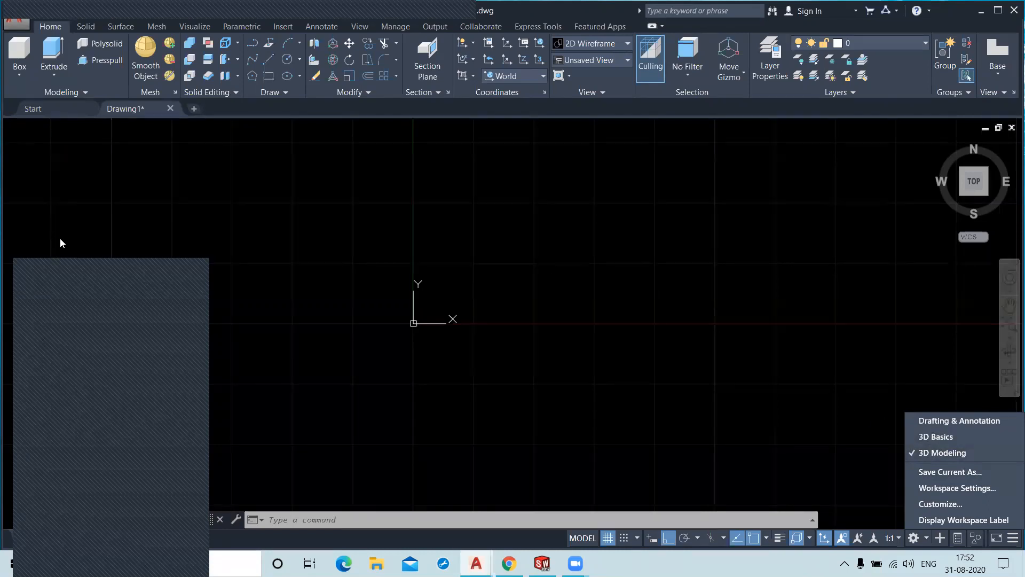
left_click(55, 269)
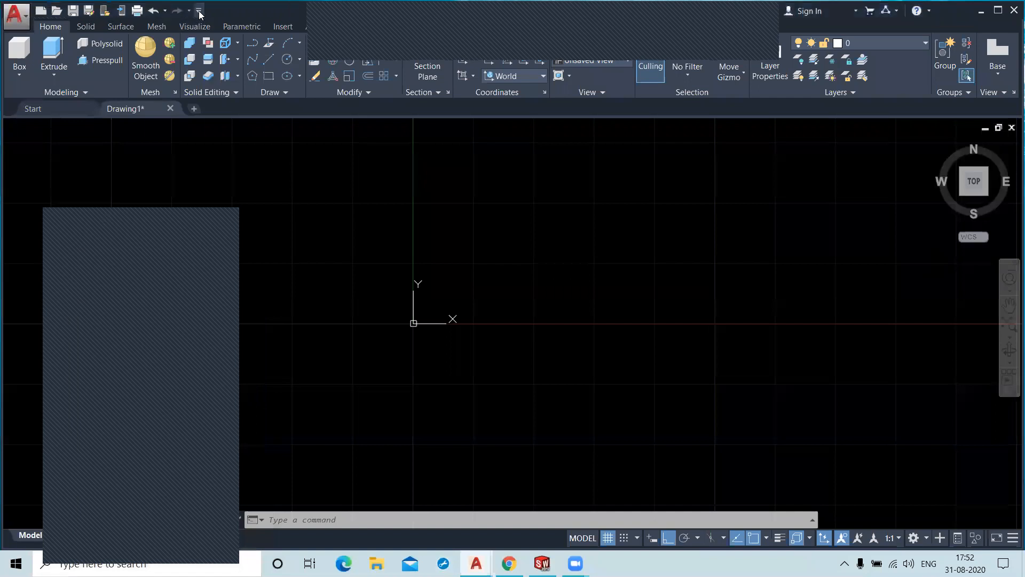
- Show the classic menu bar and turn on the AutoCAD Draw toolbar
left_click(199, 11)
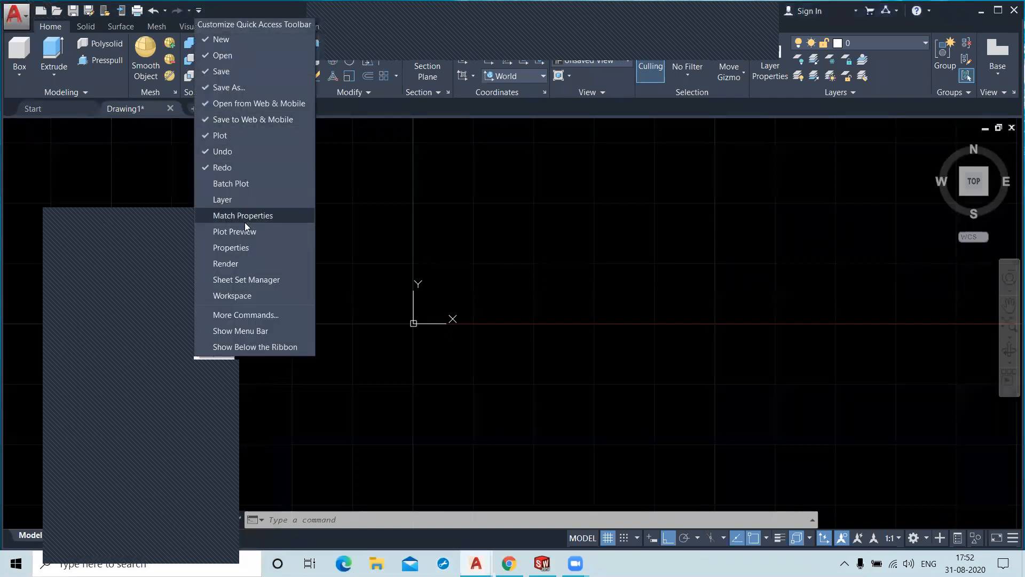
left_click(255, 331)
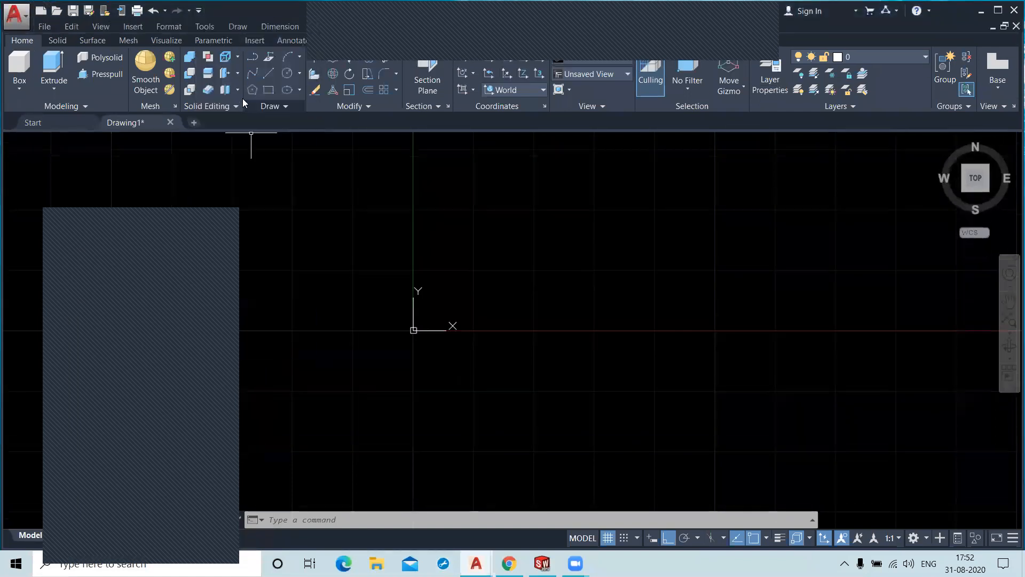
left_click(203, 29)
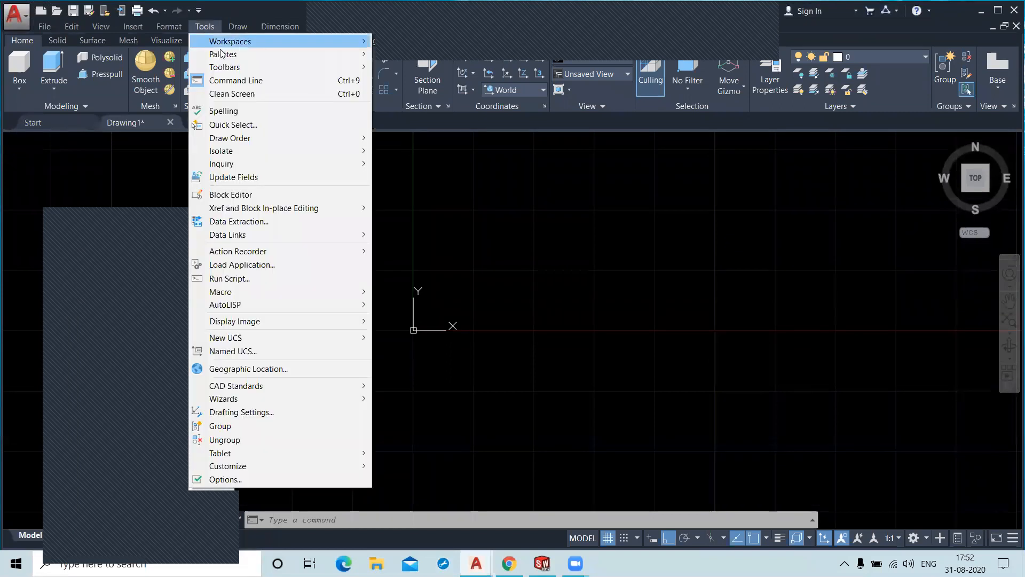
mouse_move(252, 69)
mouse_move(406, 66)
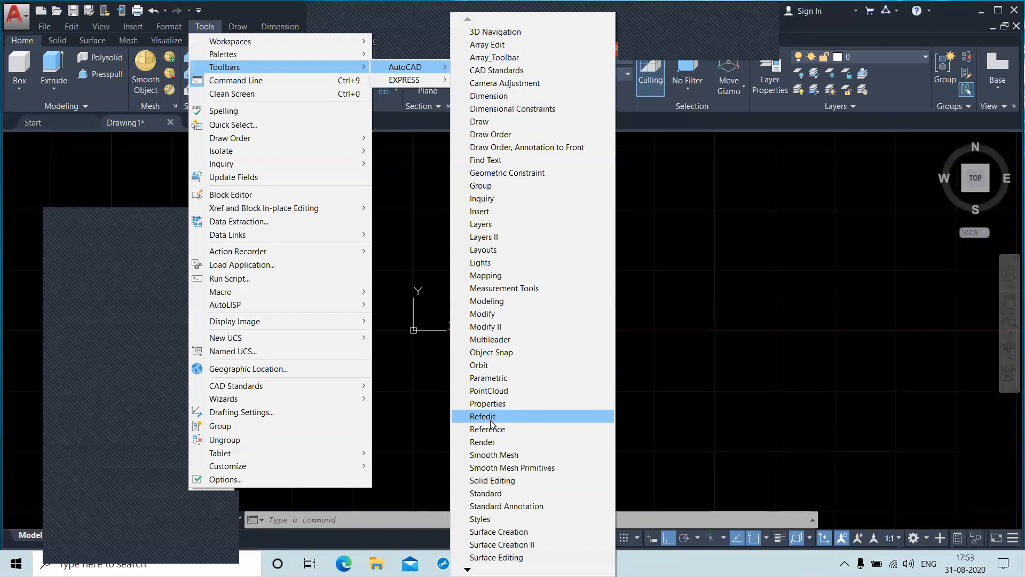
left_click(466, 122)
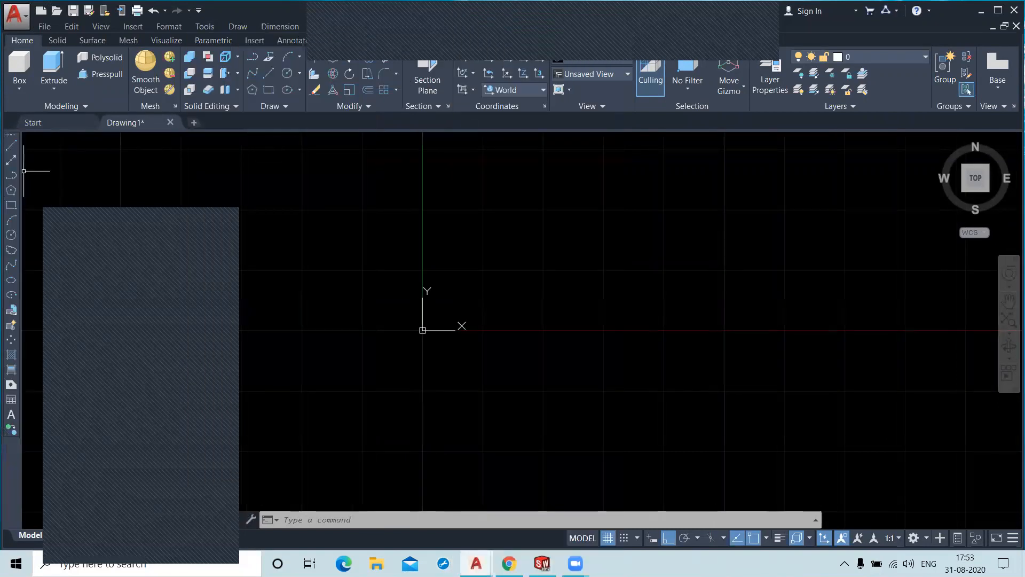
- Float the Draw toolbar over the drawing area, and dock it vertically at the side again
left_click(206, 27)
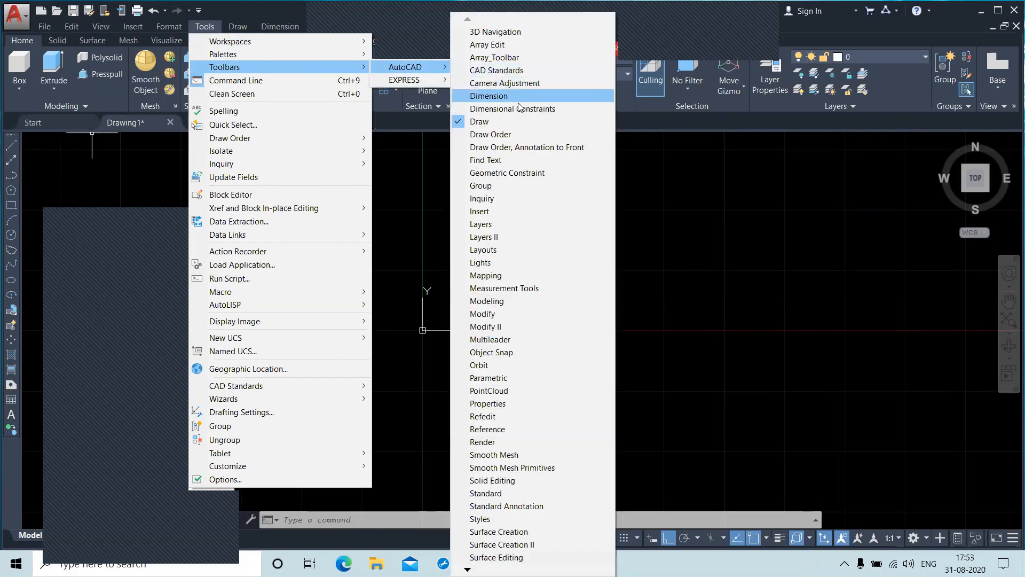
mouse_move(10, 136)
left_mouse_down()
mouse_move(527, 187)
mouse_move(502, 206)
left_mouse_up()
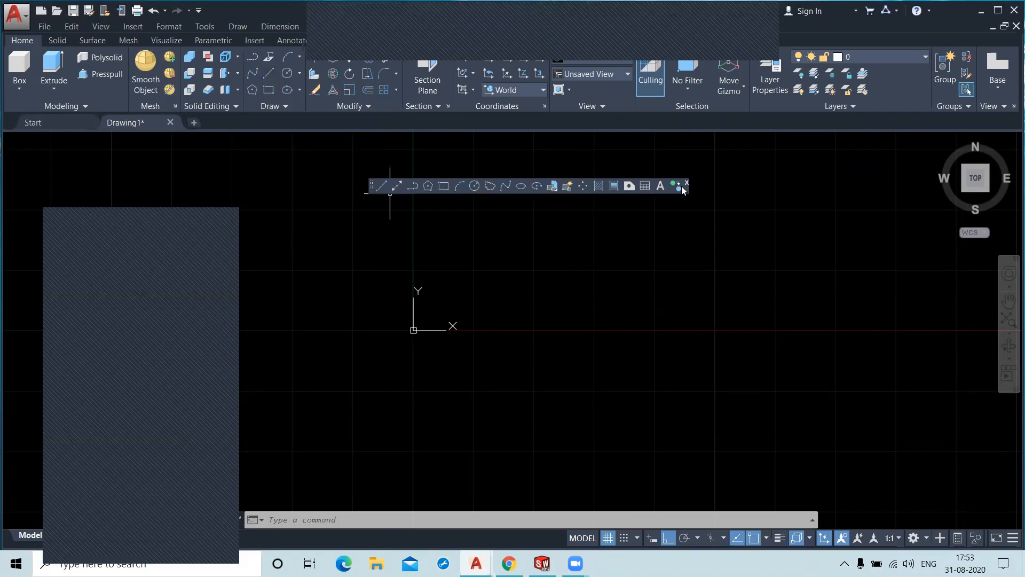
mouse_move(686, 188)
left_mouse_down()
mouse_move(486, 164)
mouse_move(83, 218)
mouse_move(1, 378)
mouse_move(32, 328)
mouse_move(5, 330)
mouse_move(23, 318)
mouse_move(12, 320)
left_mouse_up()
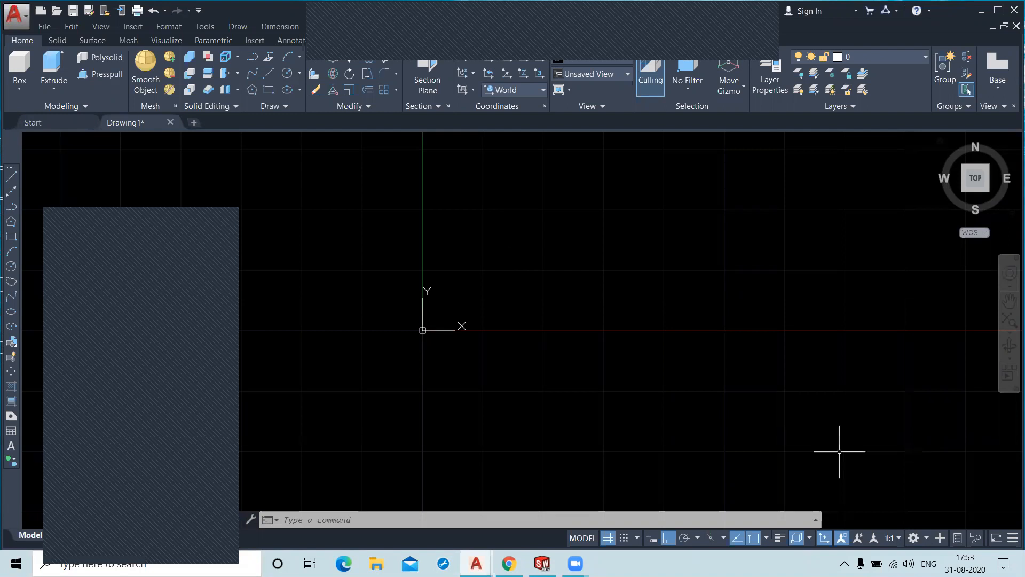
left_click(929, 537)
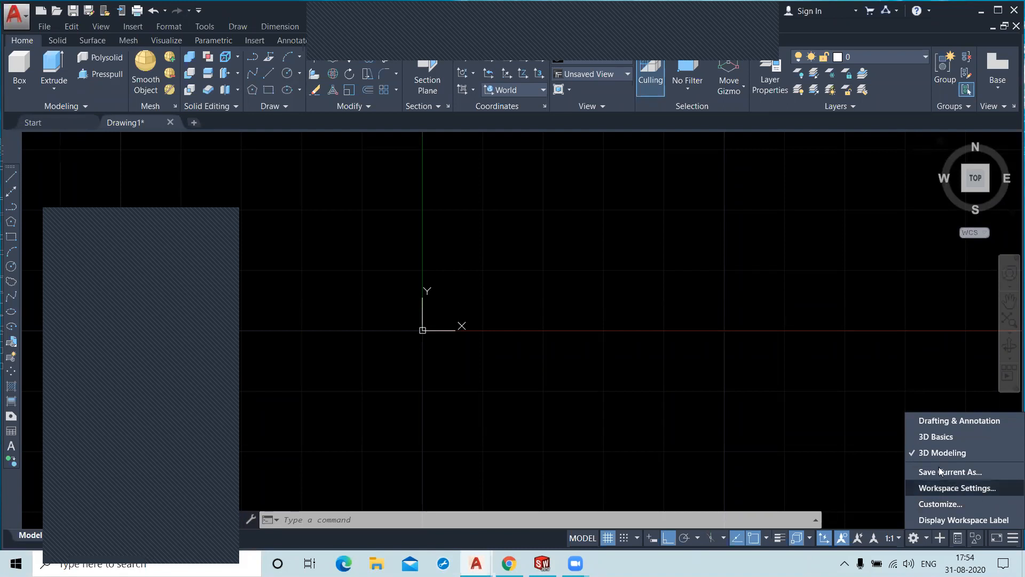
left_click(820, 411)
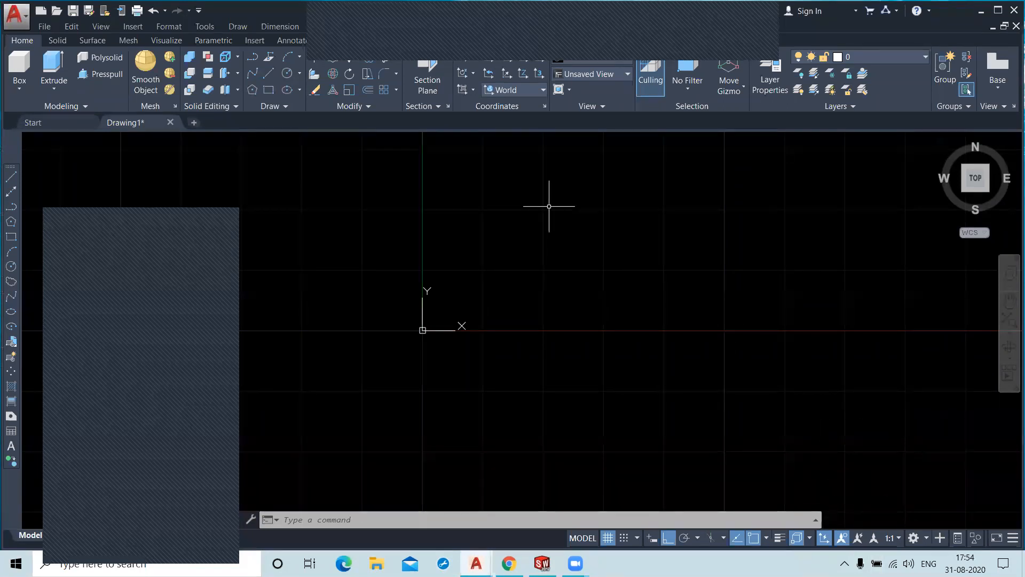
- Undock the Draw toolbar and close it
left_click_drag(11, 167, 291, 197)
left_click(448, 190)
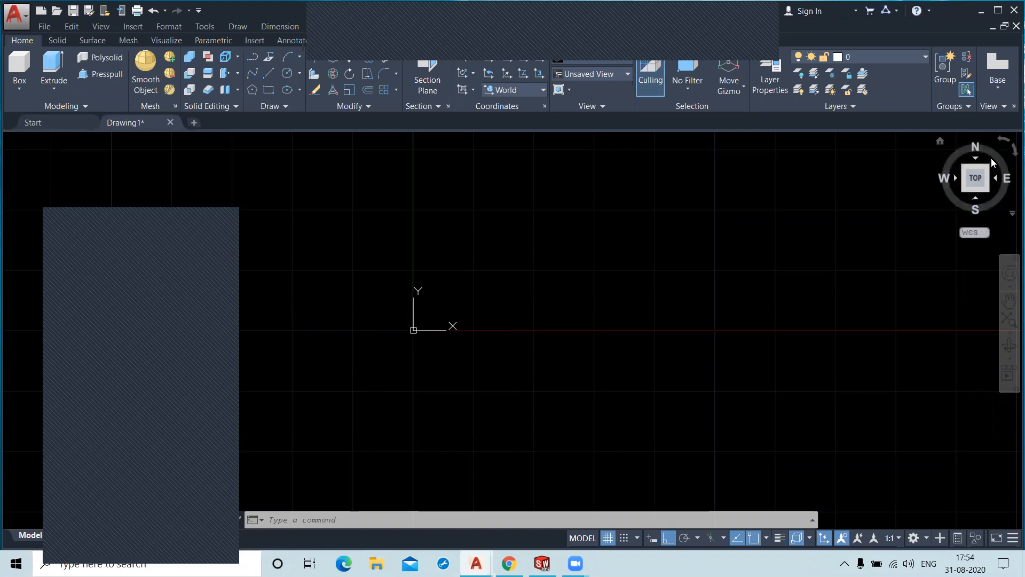
- Set the drawing view to the home isometric orientation
left_click(941, 143)
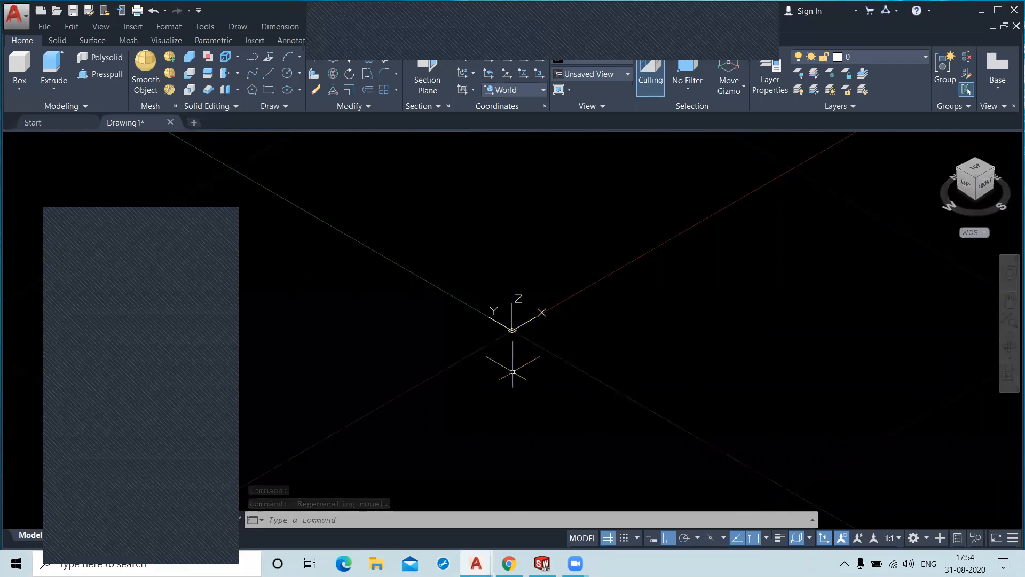
scroll(538, 327, "down", 5)
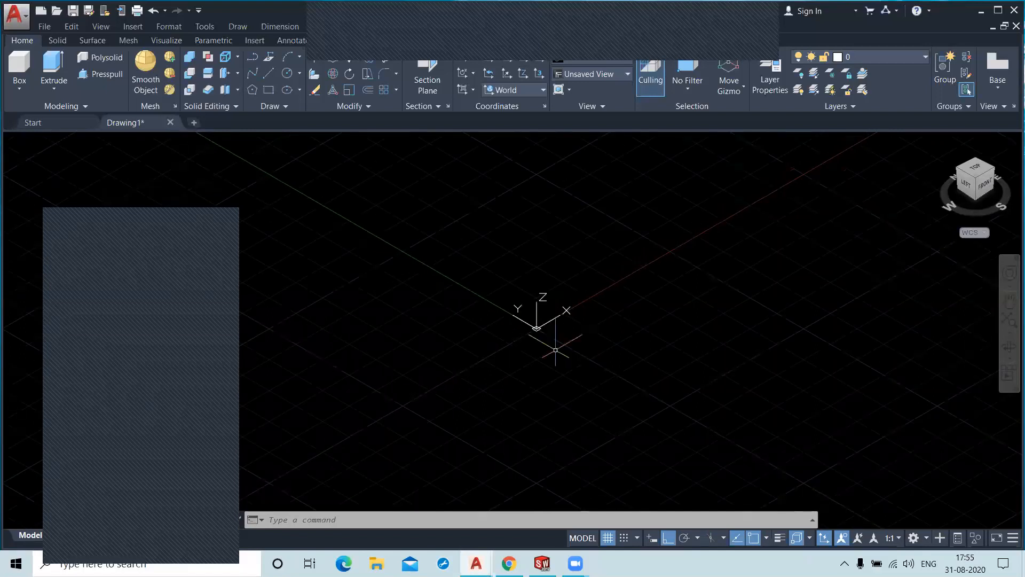
middle_click_drag(555, 350, 570, 387)
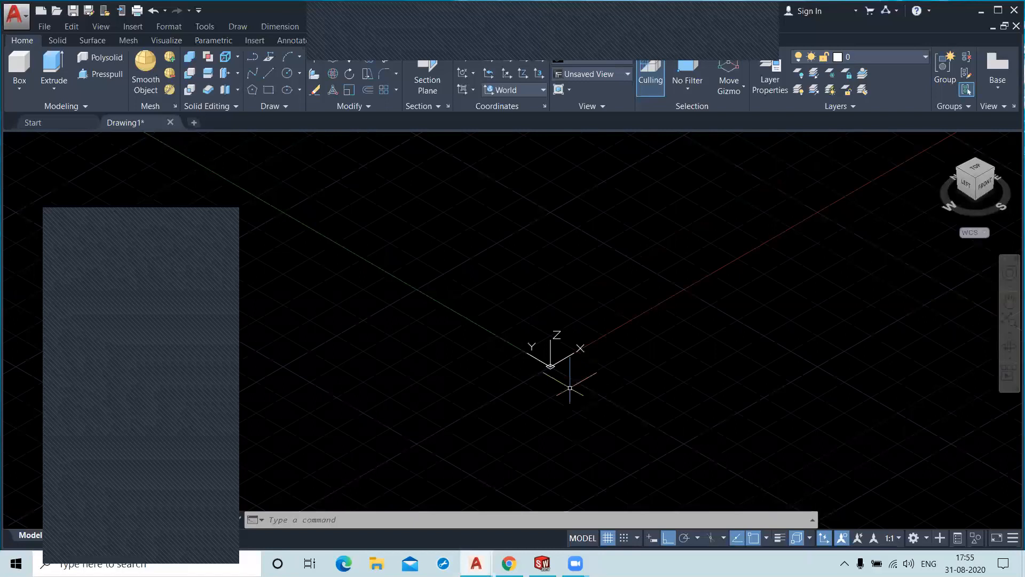
- Begin a solid box with its first corner placed freely near the origin, using the Length option with a length of 100
left_click(18, 89)
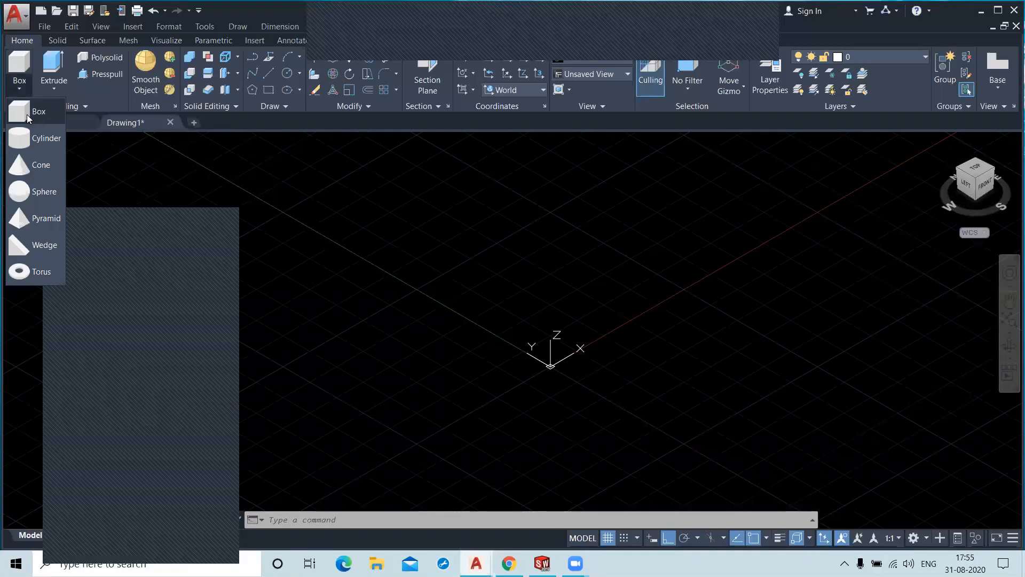
left_click(26, 114)
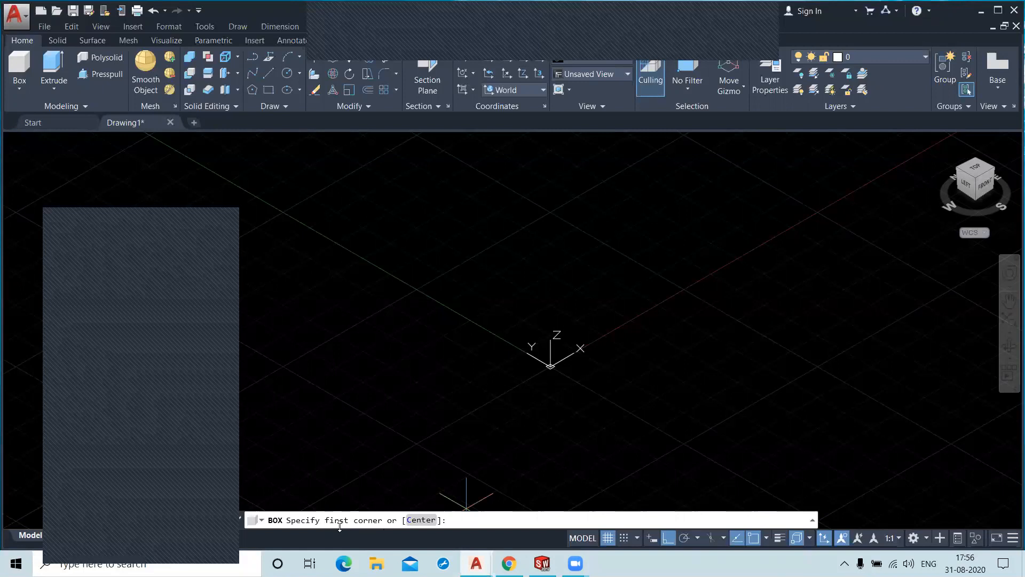
middle_click_drag(414, 484, 354, 500)
left_click(527, 307)
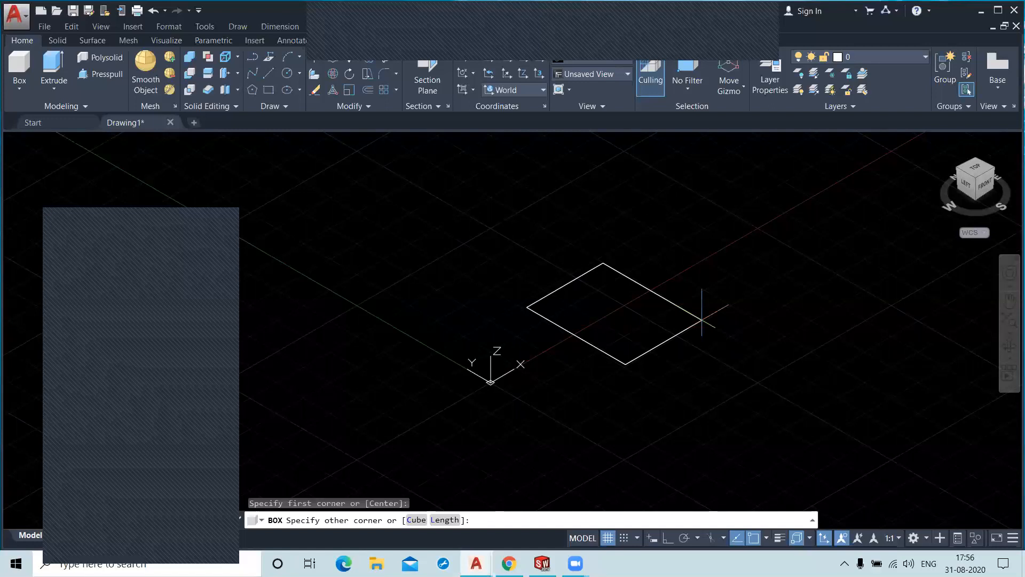
type("1")
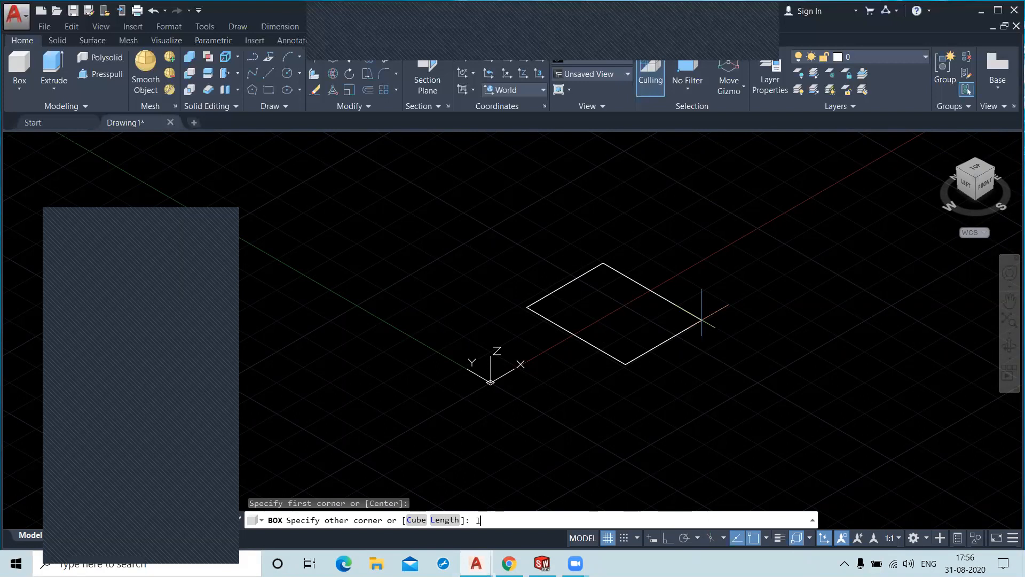
key("Return")
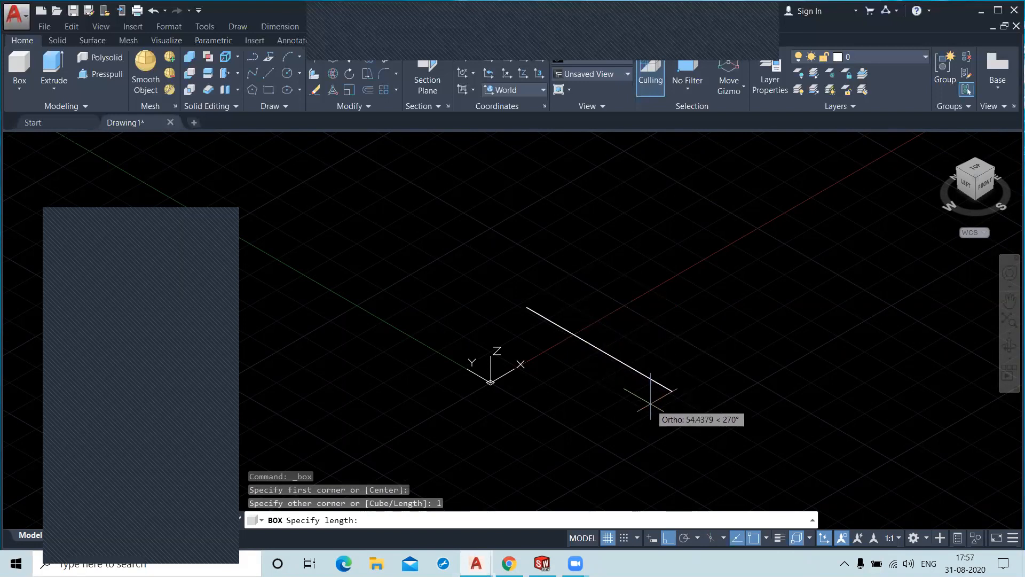
type("100")
key("Return")
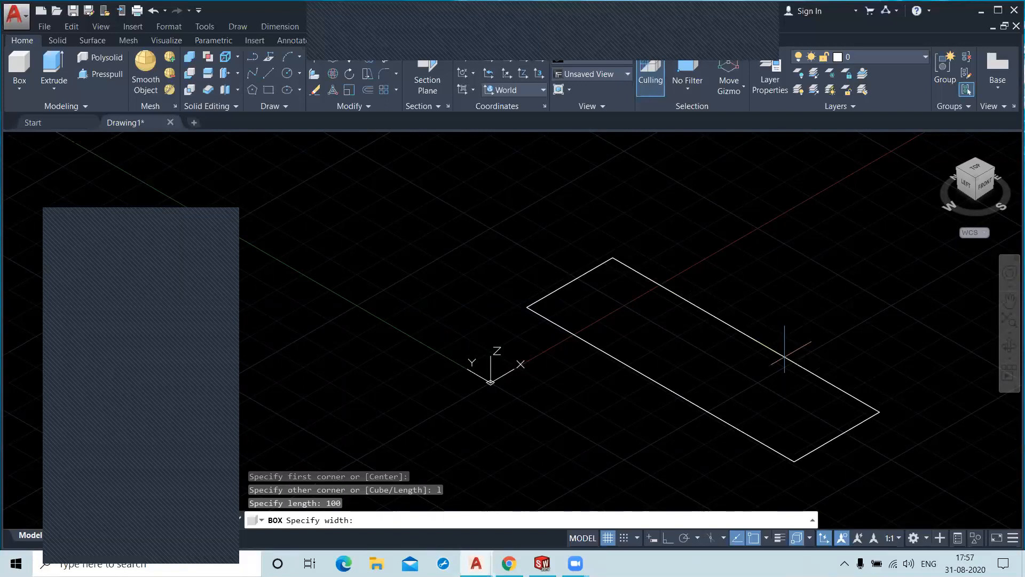
- Give the box a width of 60 and a height of 50
type("60")
key("Return")
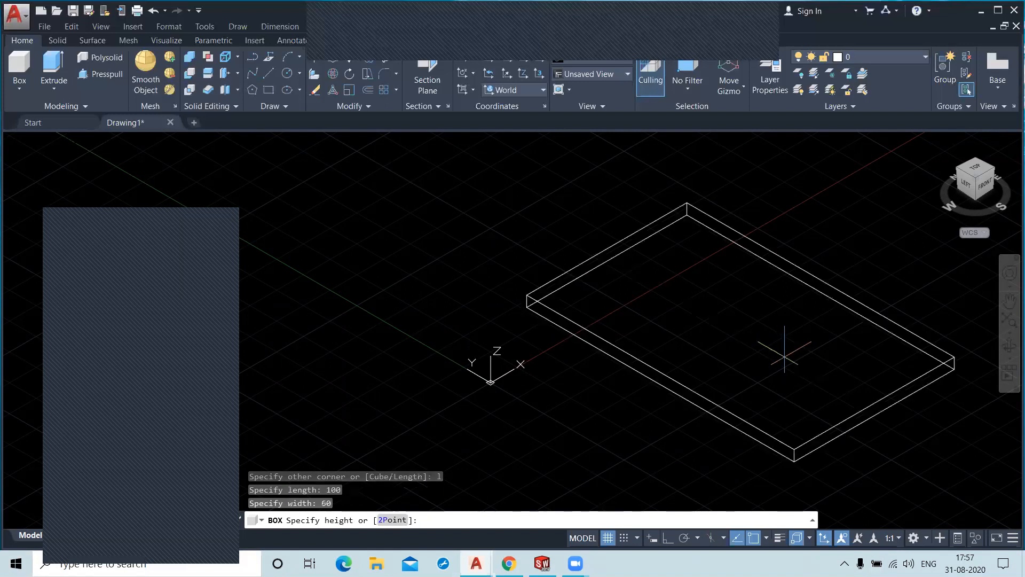
scroll(783, 350, "down", 2)
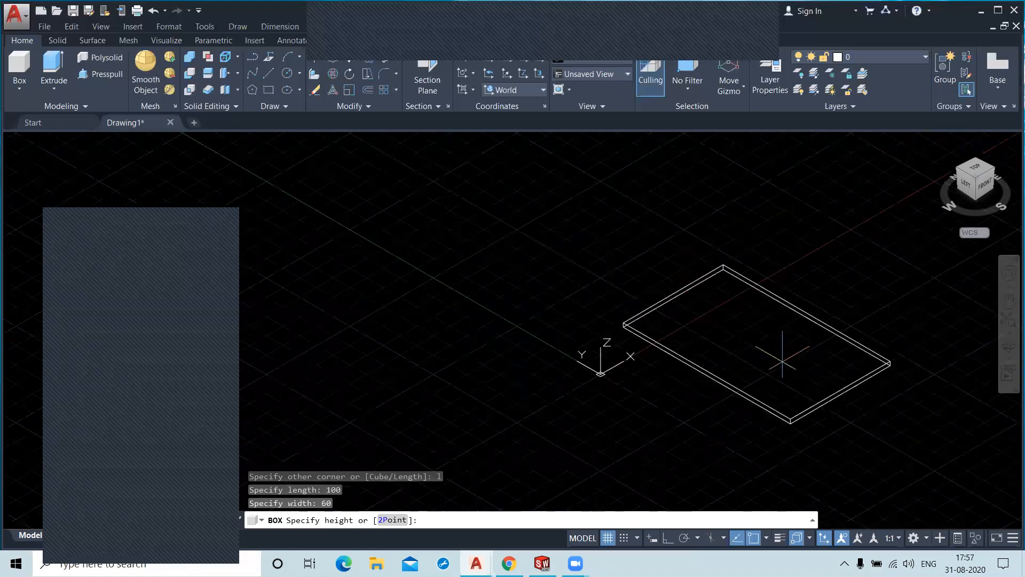
scroll(782, 362, "down", 2)
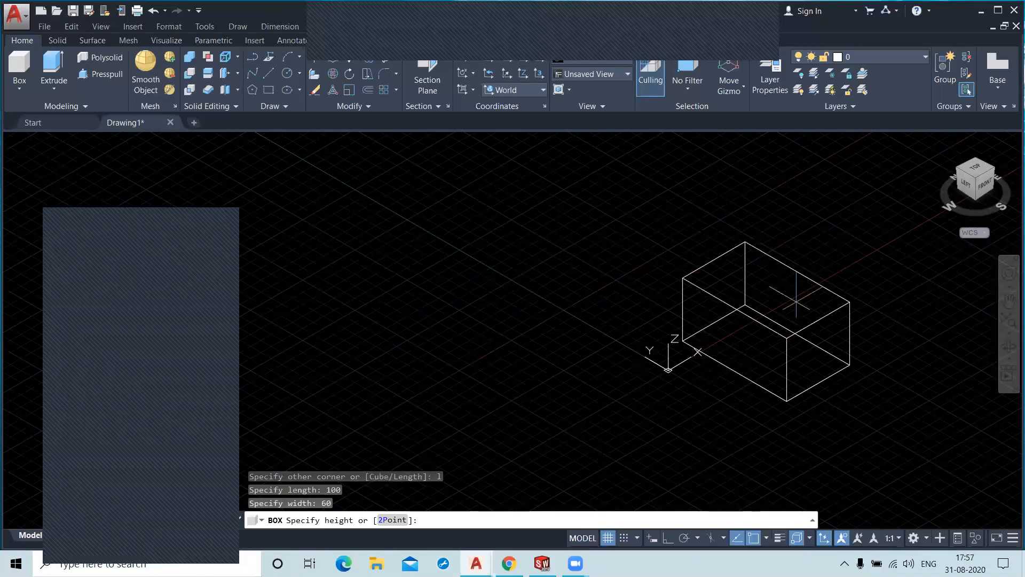
type("50")
key("Return")
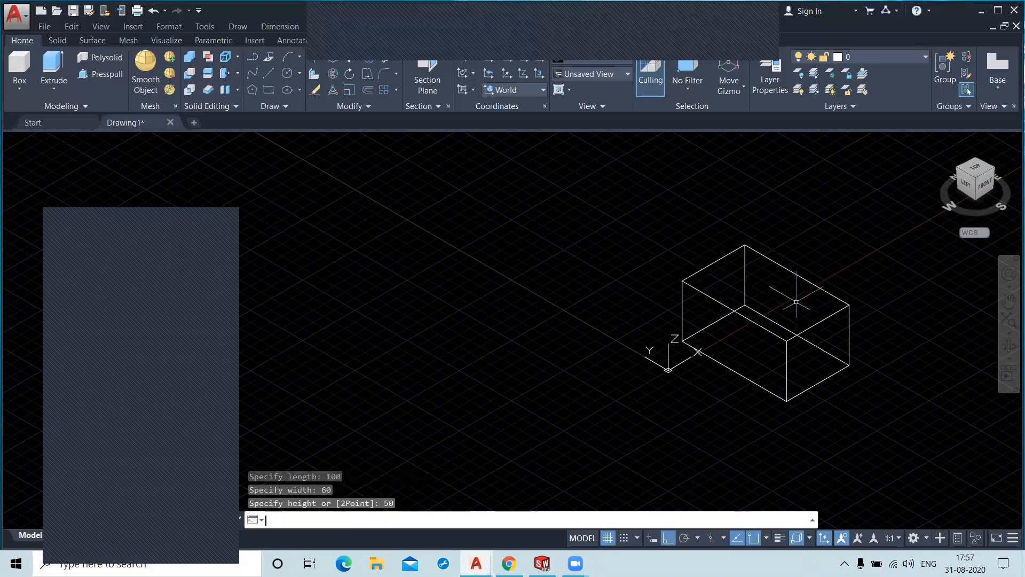
- Inspect the box at different zoom levels and orientations, and restore the home isometric view
scroll(659, 356, "down", 2)
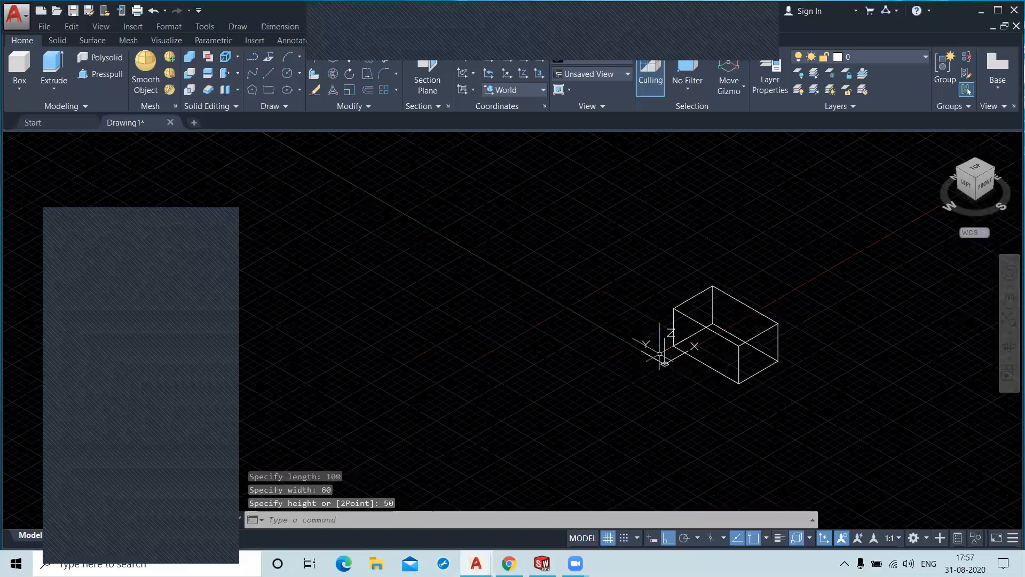
middle_click_drag(747, 408, 561, 379)
scroll(562, 379, "up", 1)
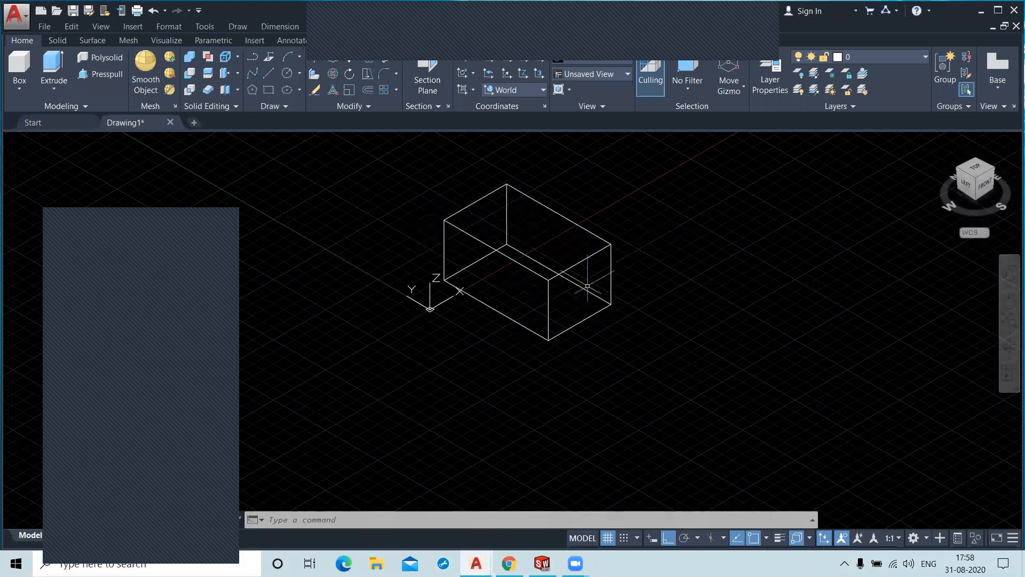
left_click_drag(972, 167, 944, 190)
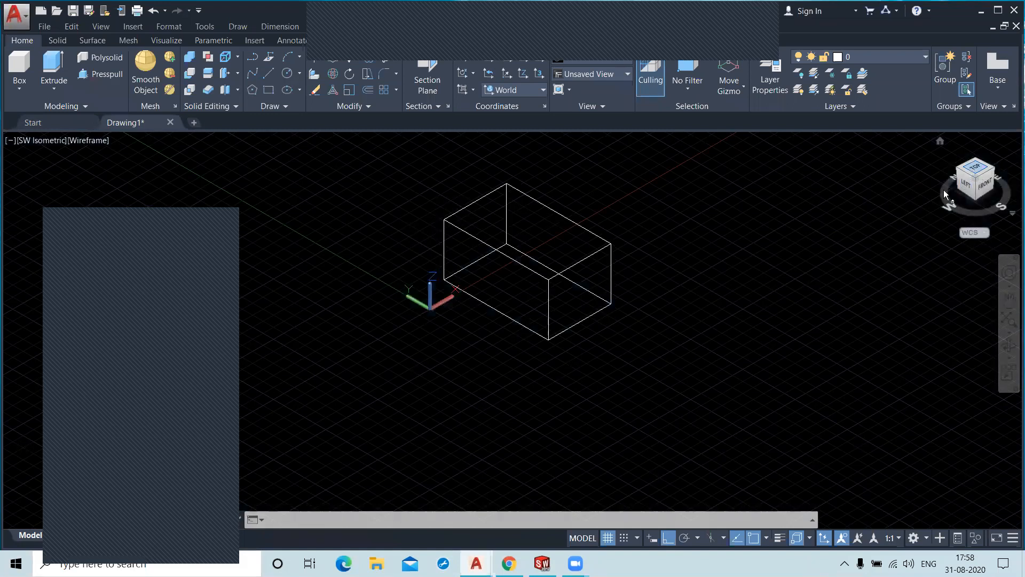
left_click(986, 183)
left_click(940, 142)
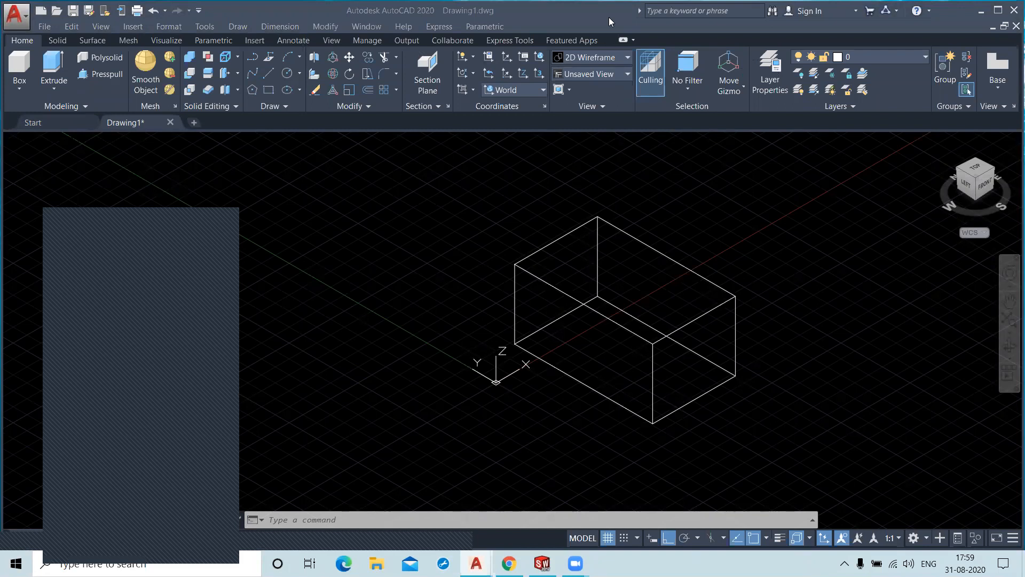
- Change the visual style of the drawing view to Conceptual
left_click(613, 57)
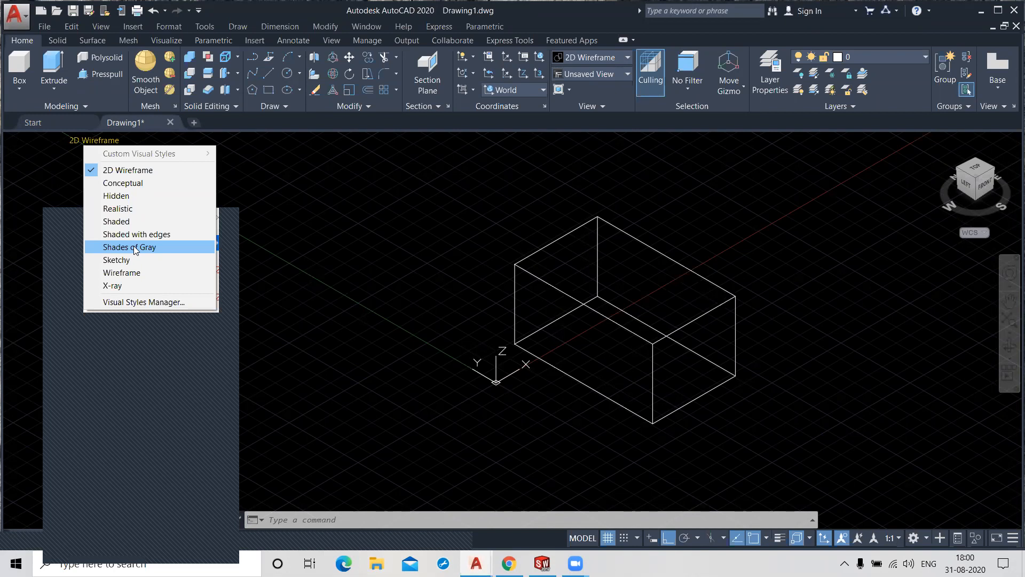
left_click(601, 57)
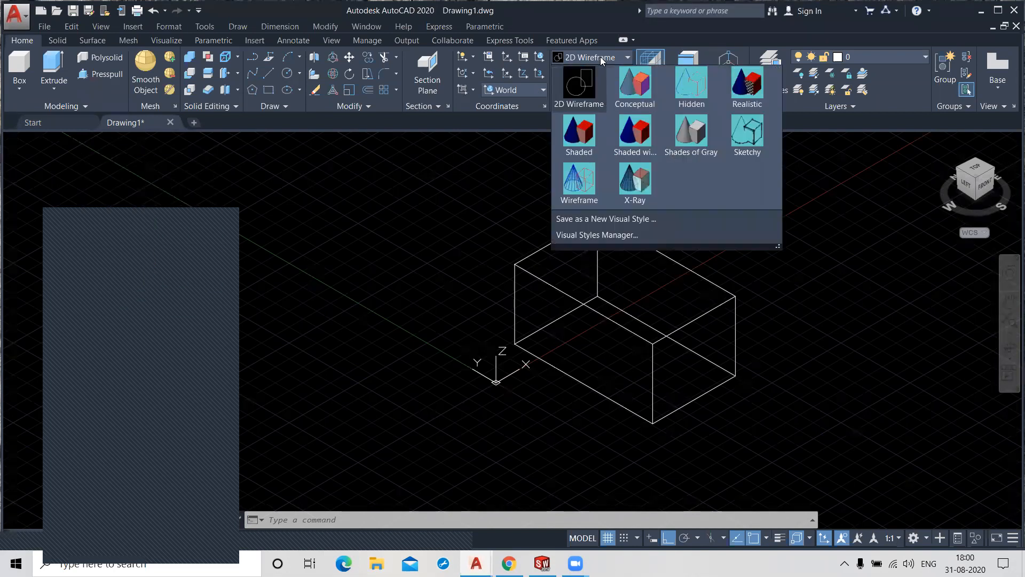
left_click(628, 92)
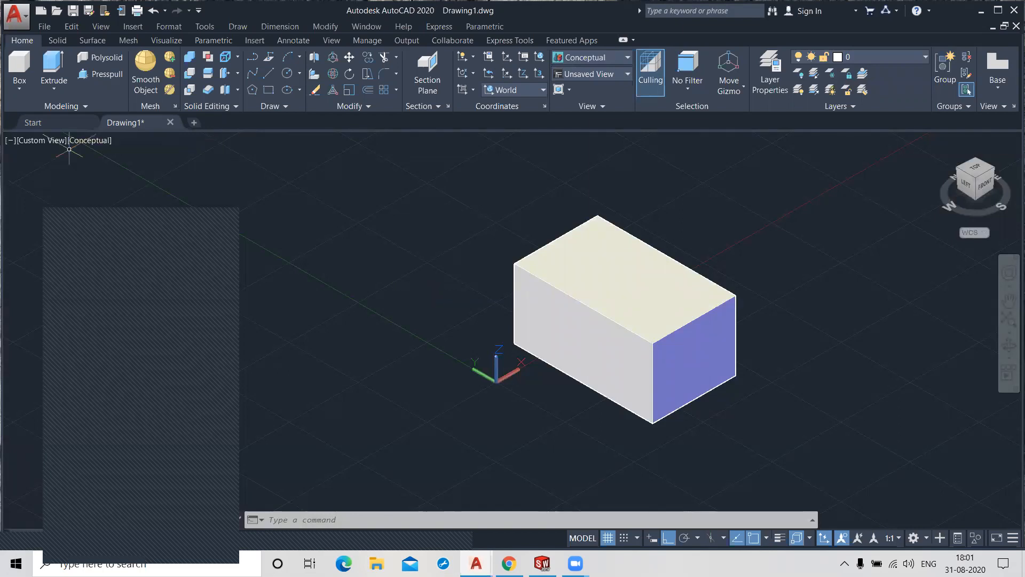
left_click(44, 140)
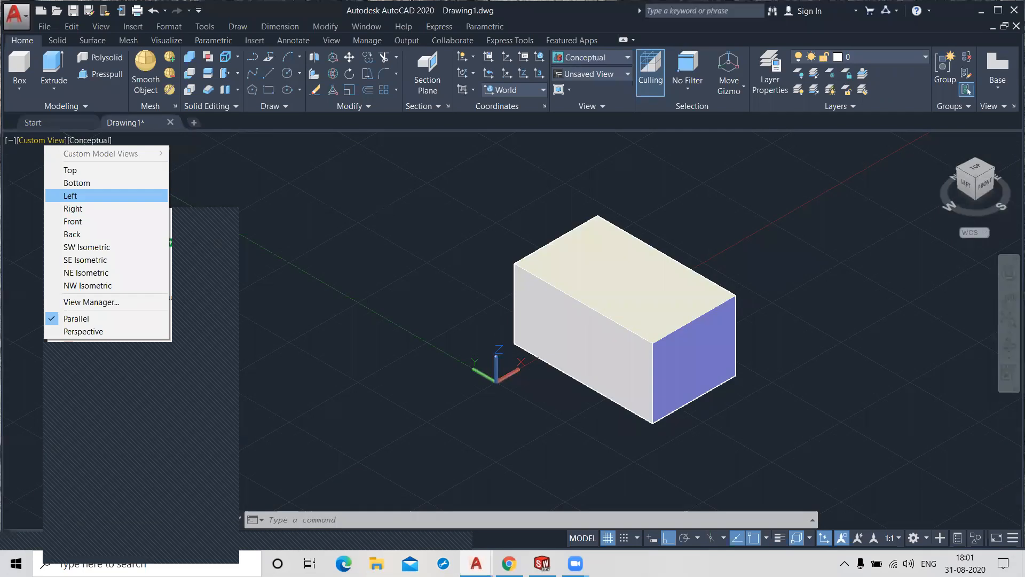
left_click(563, 414)
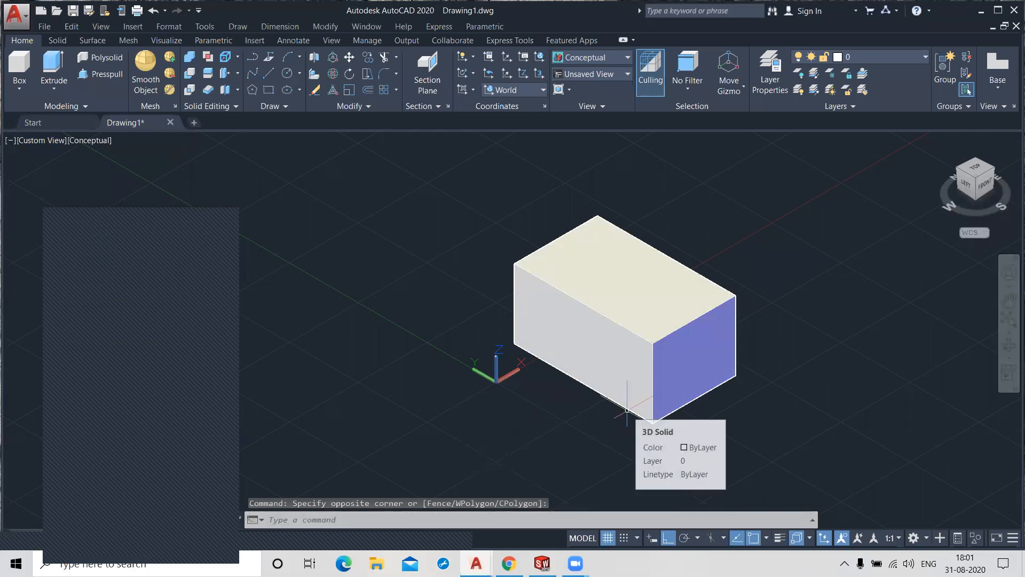
- Create a solid cylinder with base radius 60 and height 50, its base centre placed freely to the left of the box
scroll(599, 302, "down", 2)
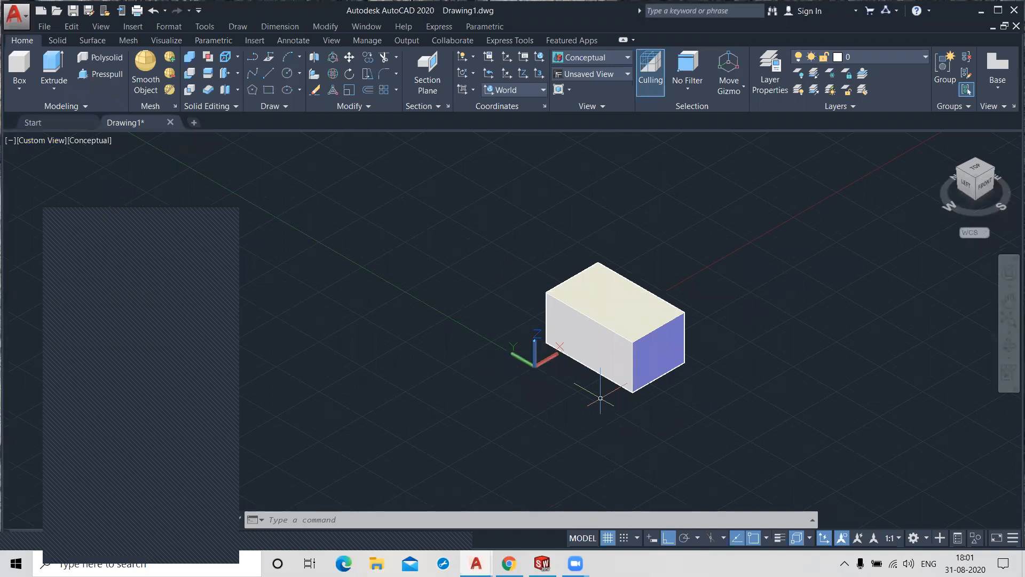
left_click(9, 93)
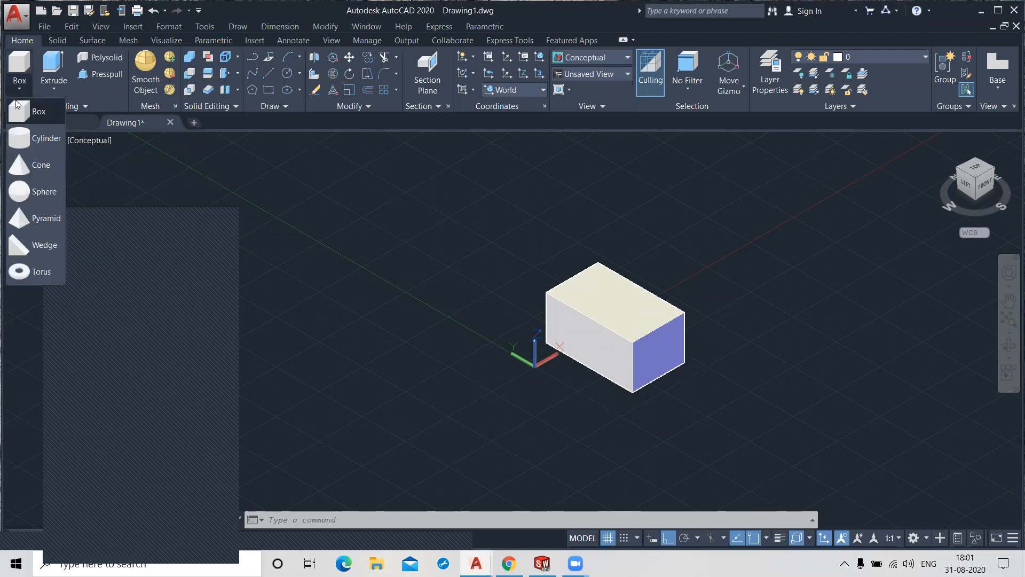
left_click(36, 140)
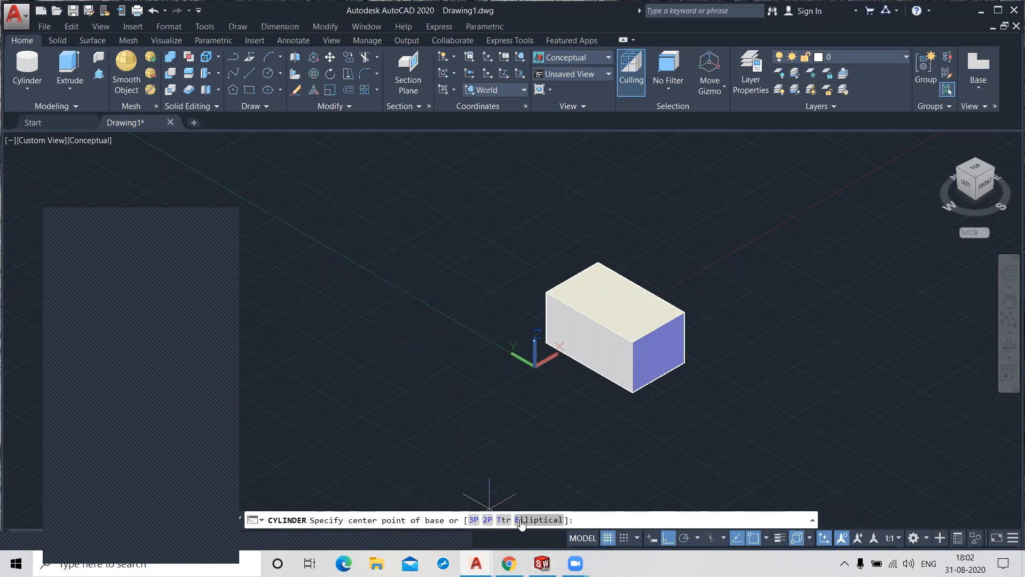
left_click(365, 241)
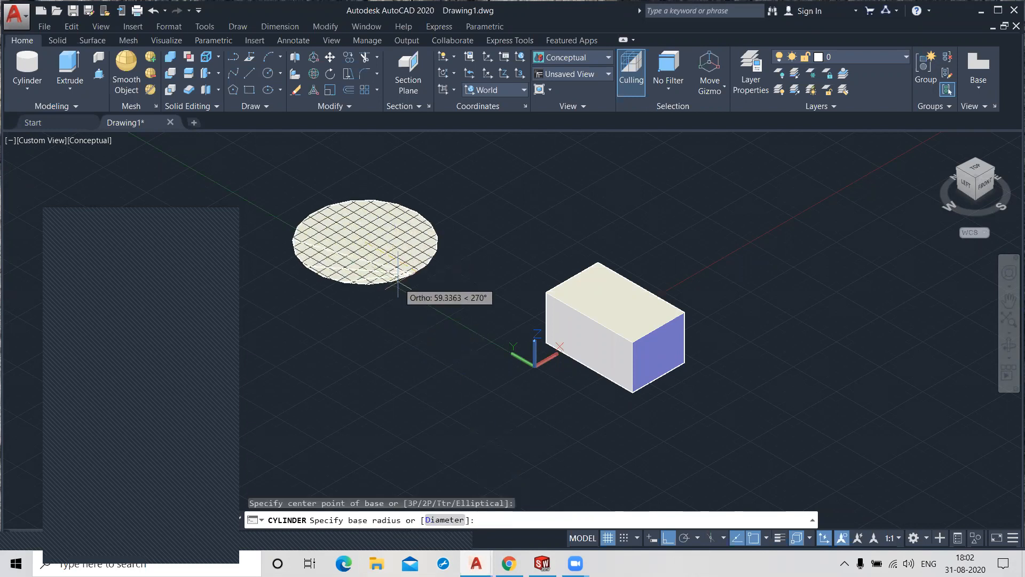
type("60")
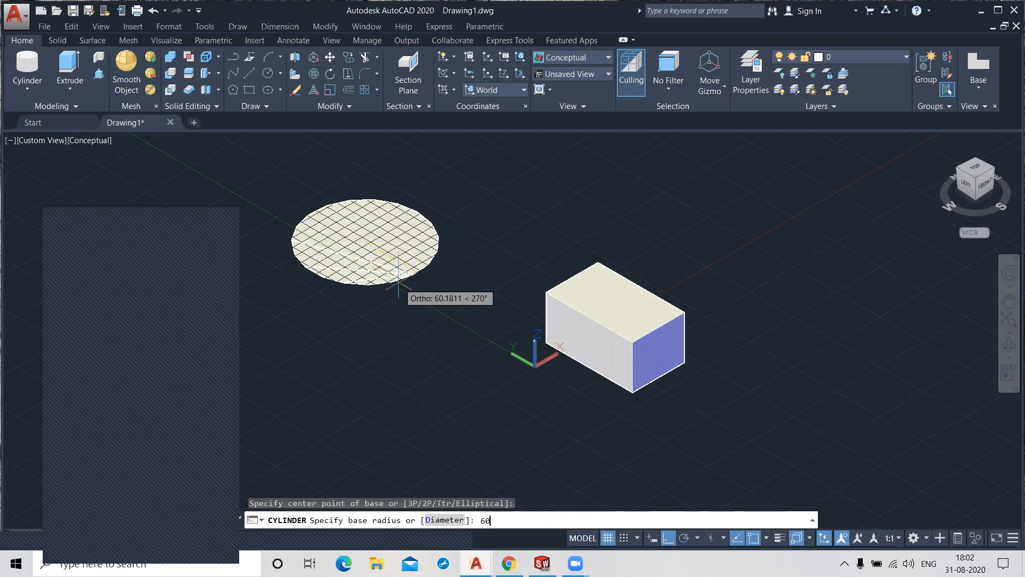
key("Return")
scroll(396, 280, "down", 2)
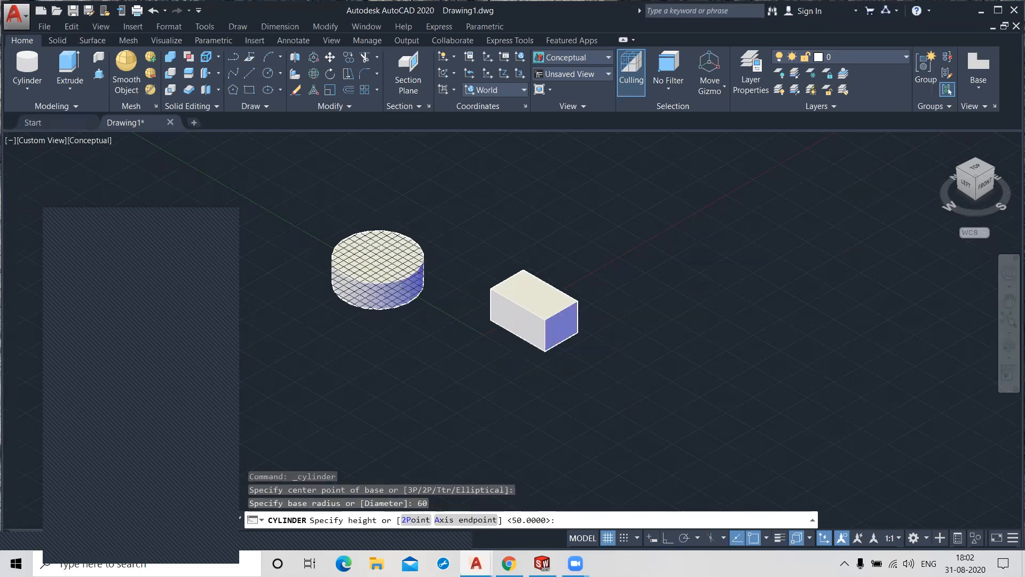
scroll(353, 168, "up", 2)
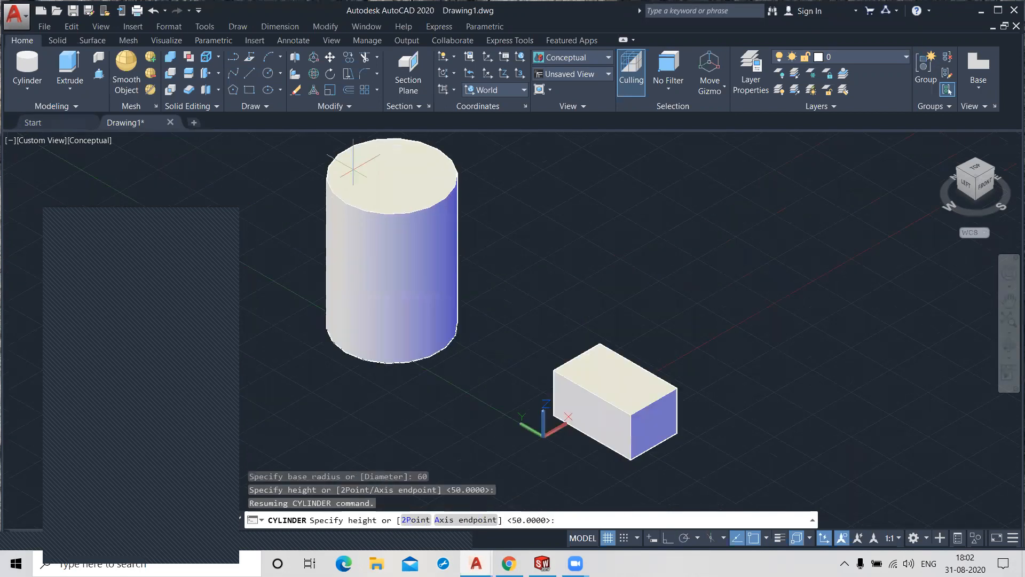
type("50")
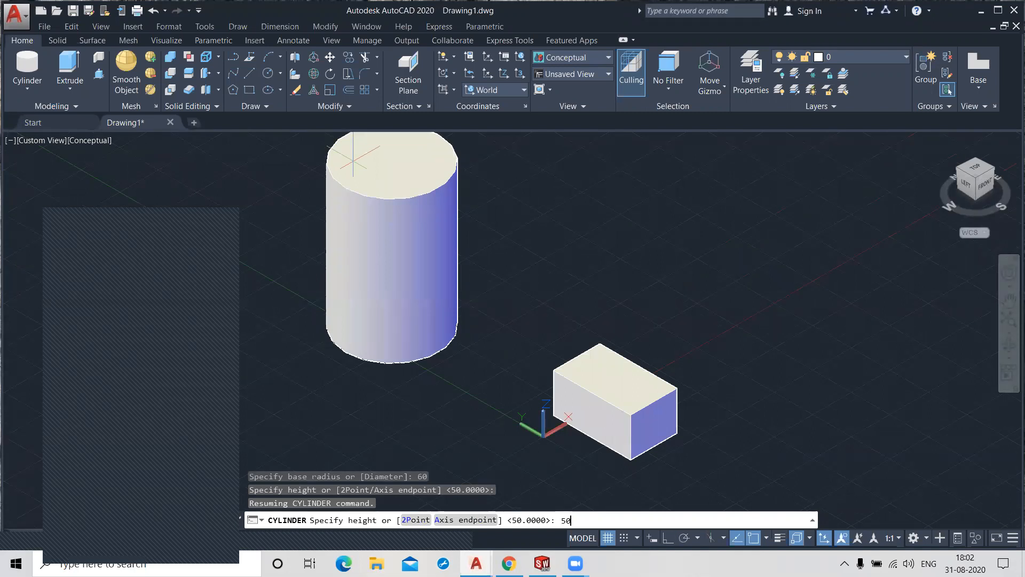
key("Return")
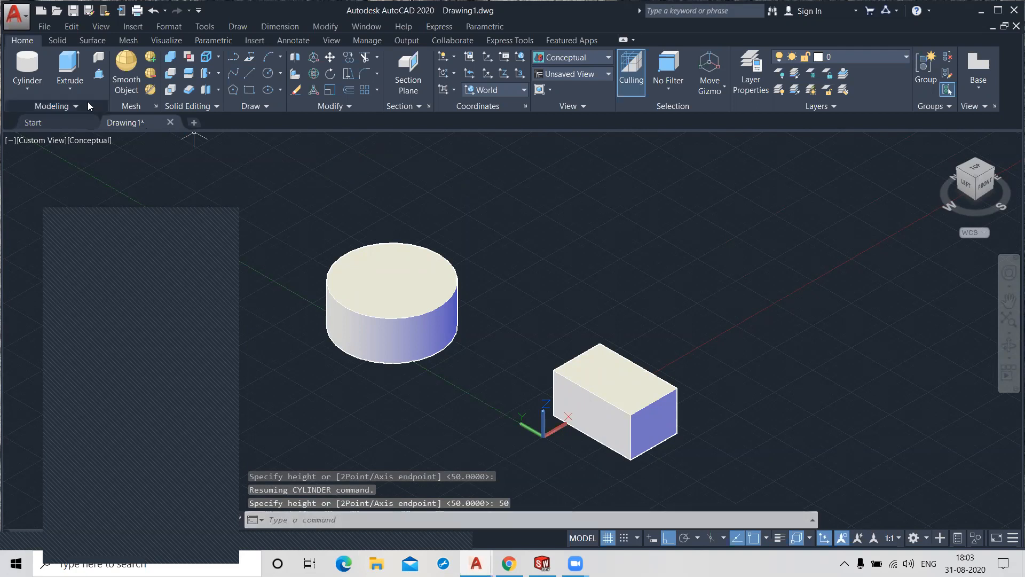
- Draw two connected perpendicular line segments forming an open V in the free area behind the box
left_click(23, 92)
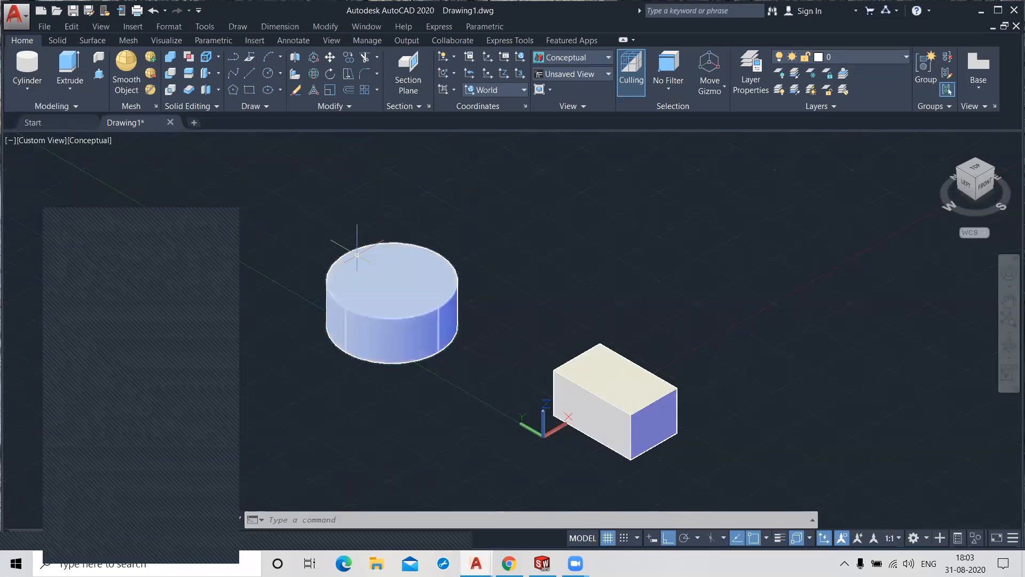
left_click(248, 71)
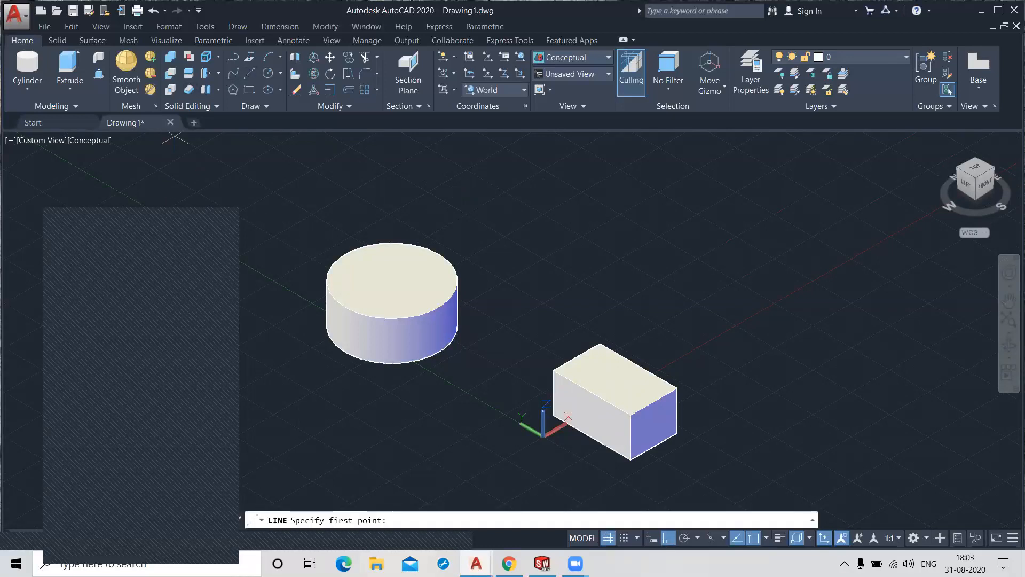
left_click(591, 191)
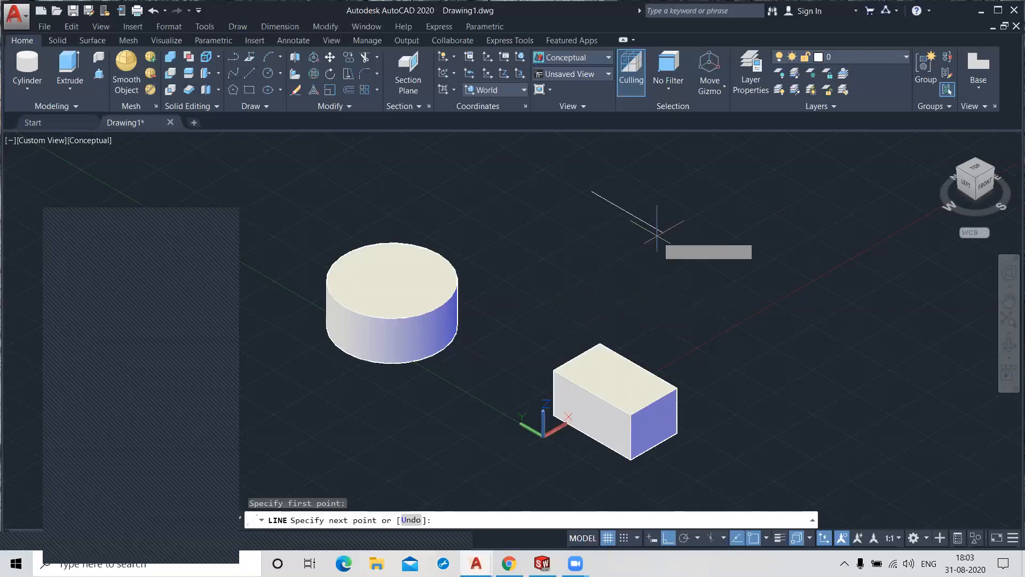
left_click(774, 274)
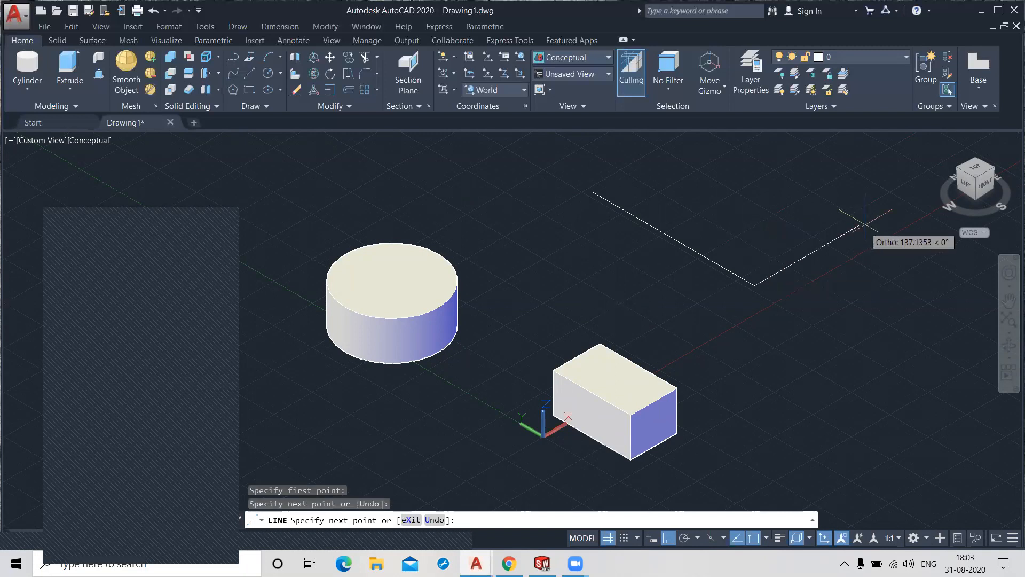
left_click(893, 210)
right_click(884, 276)
left_click(905, 284)
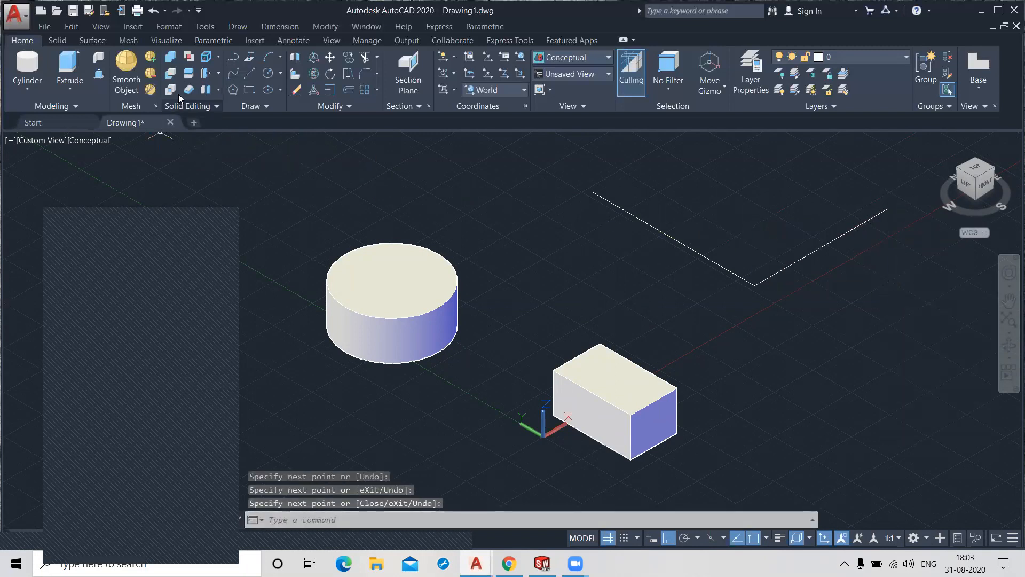
- Create a solid cylinder with the Ttr option, tangent to both line segments, with radius 75 and height 100
left_click(27, 64)
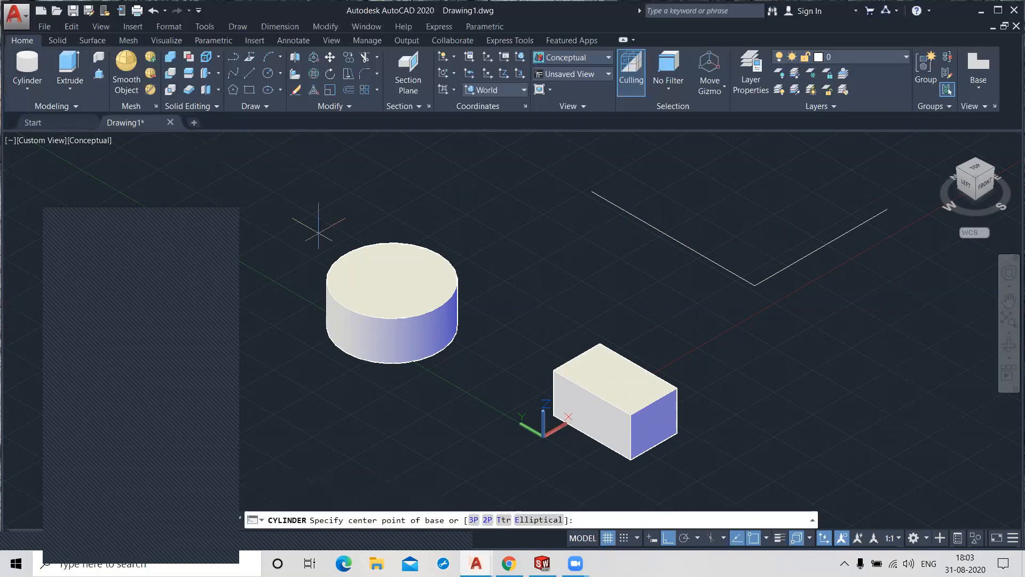
left_click(504, 521)
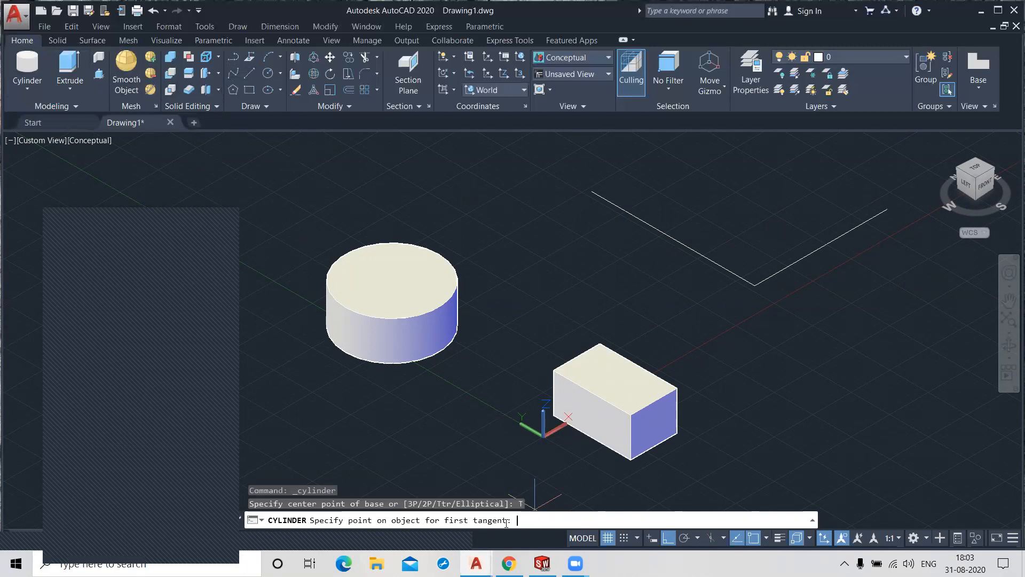
left_click(819, 245)
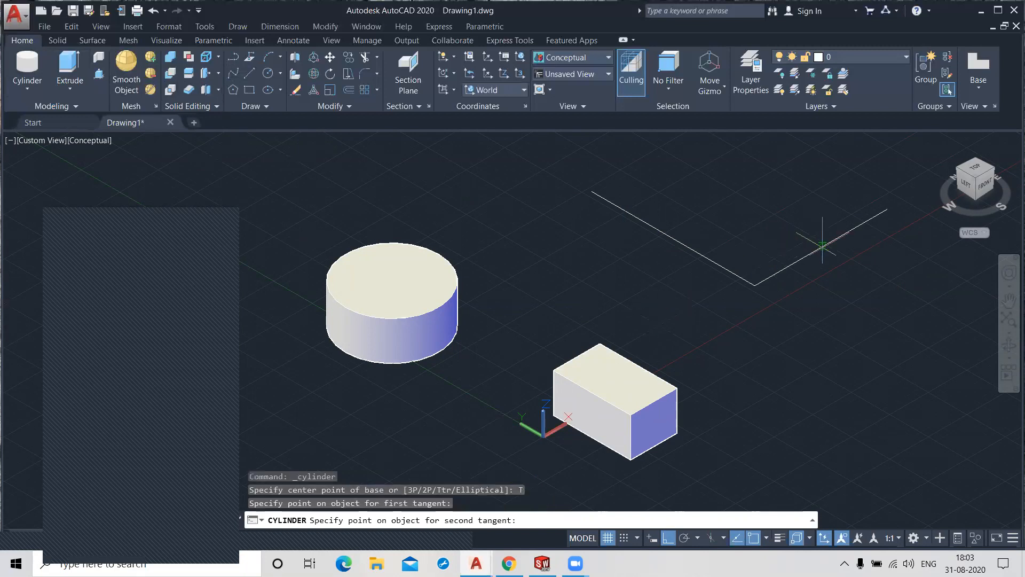
left_click(710, 260)
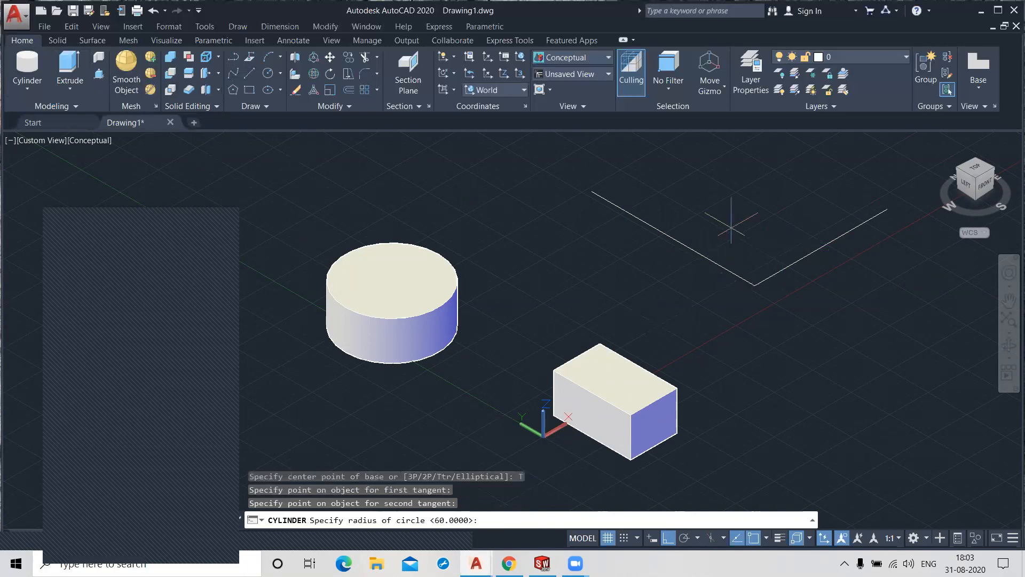
type("75")
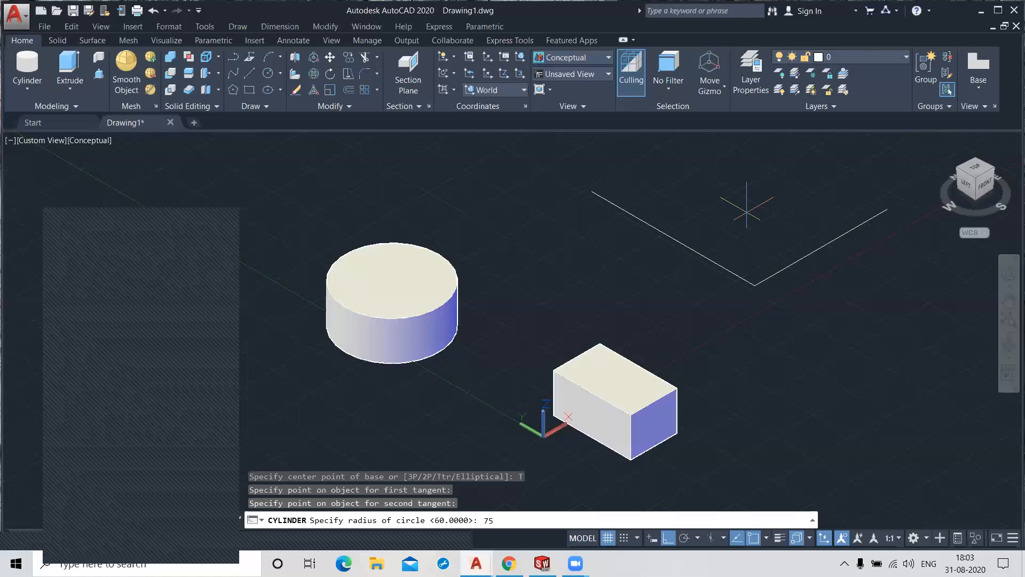
key("Return")
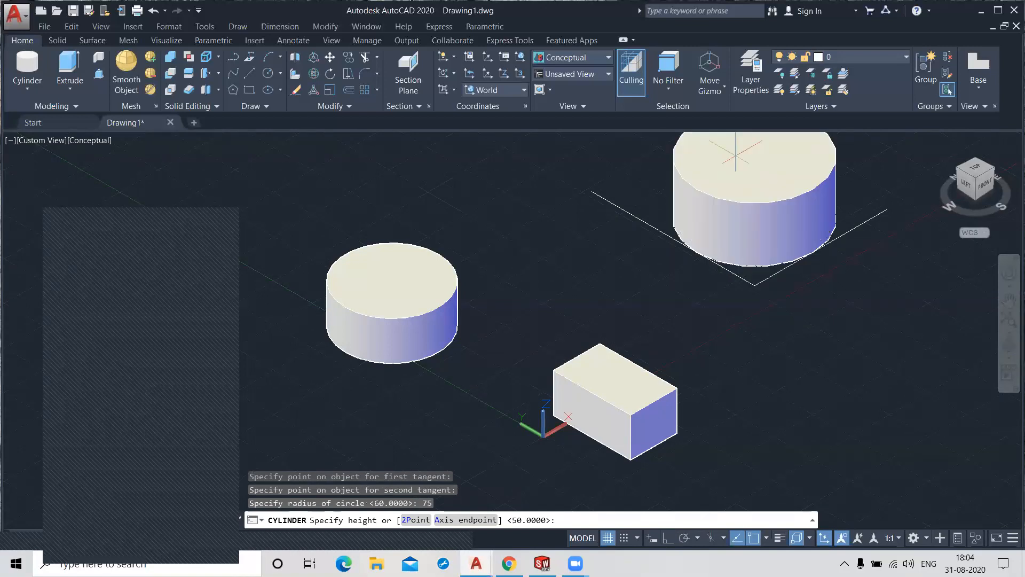
type("100")
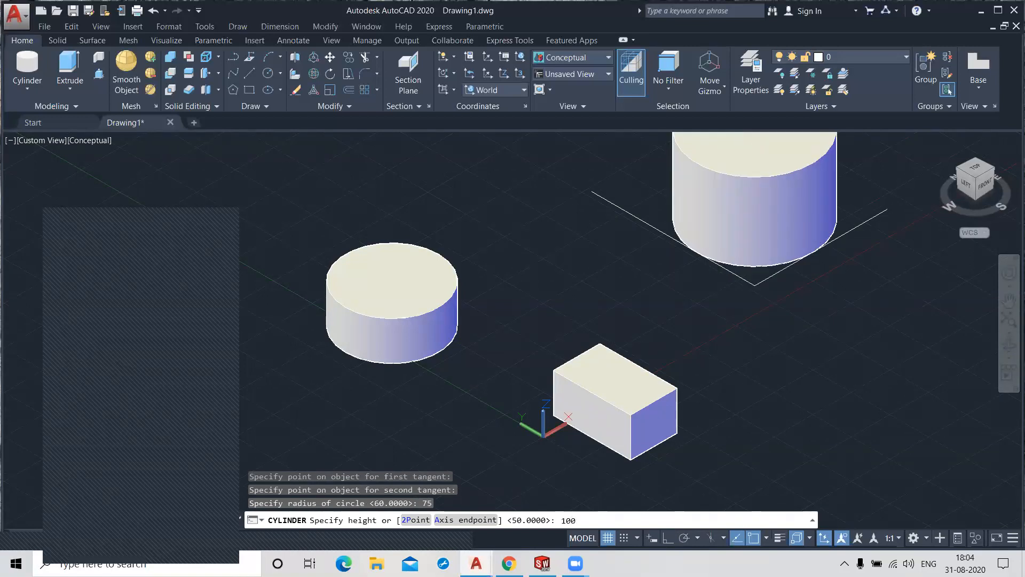
key("Return")
scroll(546, 228, "down", 2)
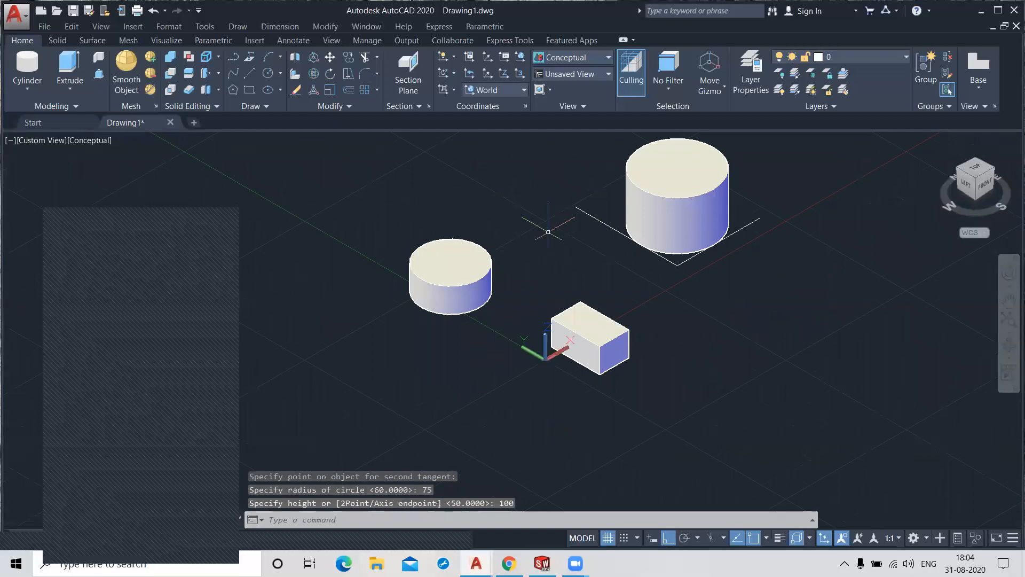
- Create a solid cone with base radius 50 and height about 289, placed freely to the right of the box
left_click(36, 94)
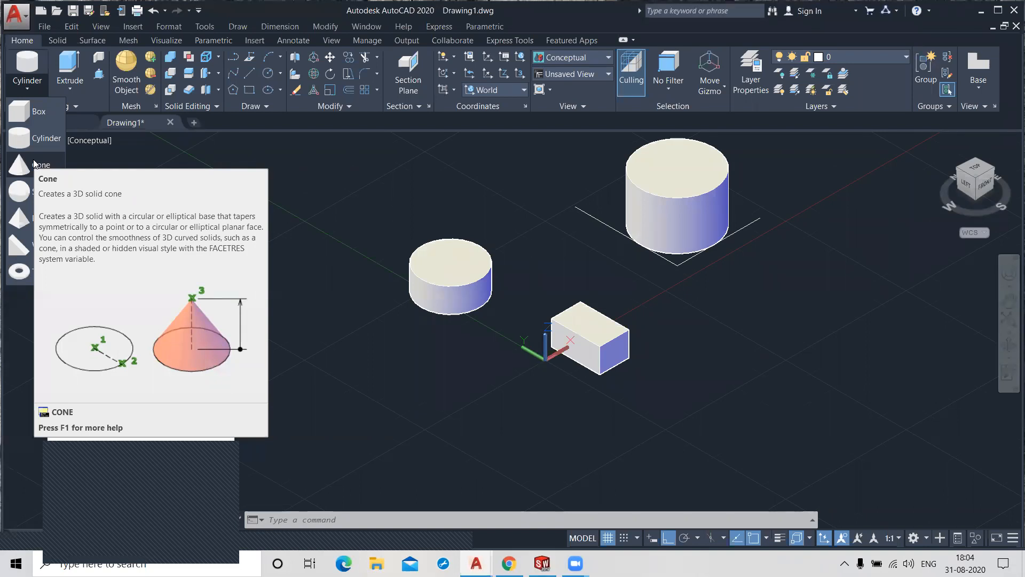
left_click(34, 163)
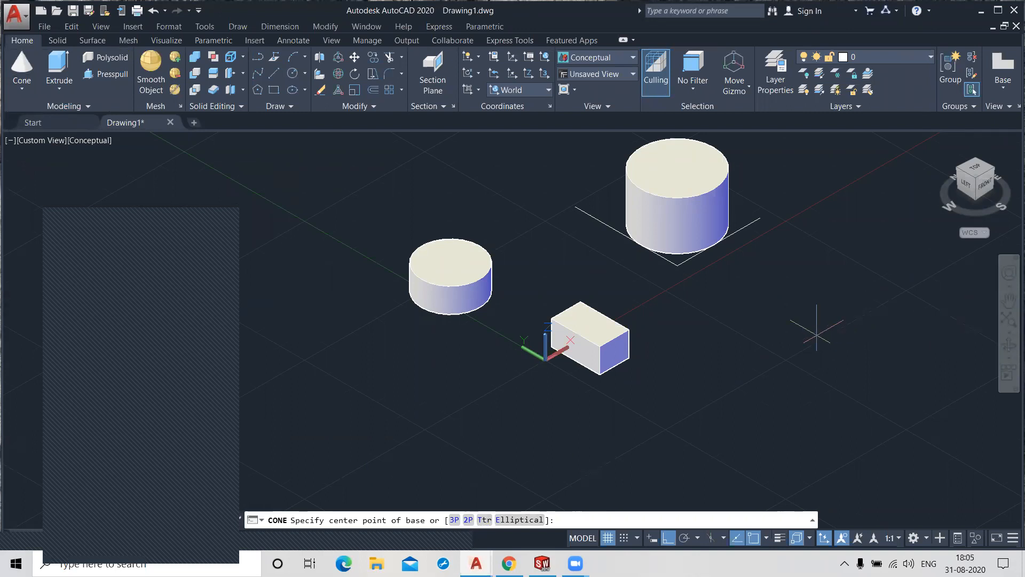
left_click(788, 347)
type("50")
key("Return")
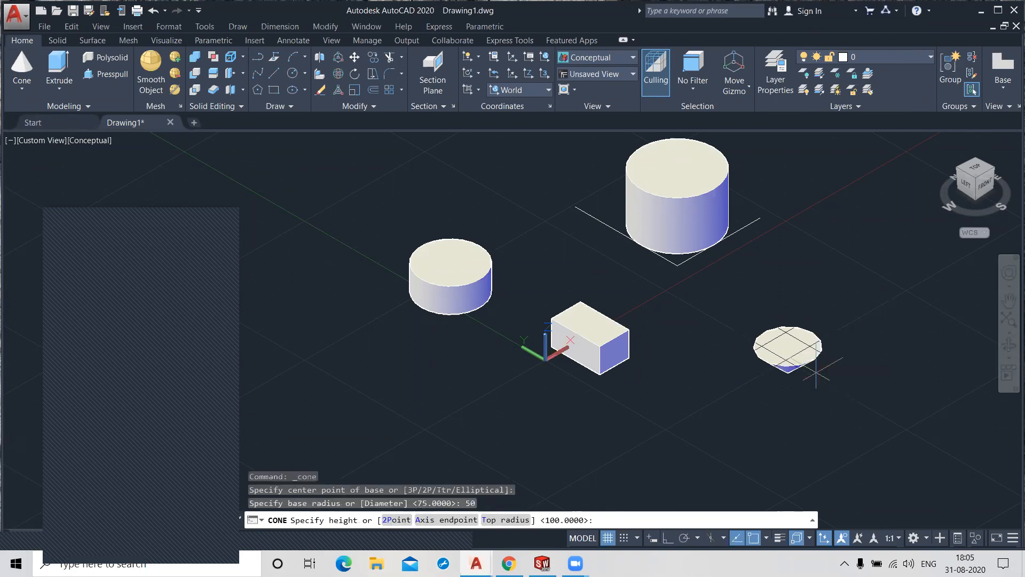
middle_click_drag(820, 246, 814, 278)
key("Escape")
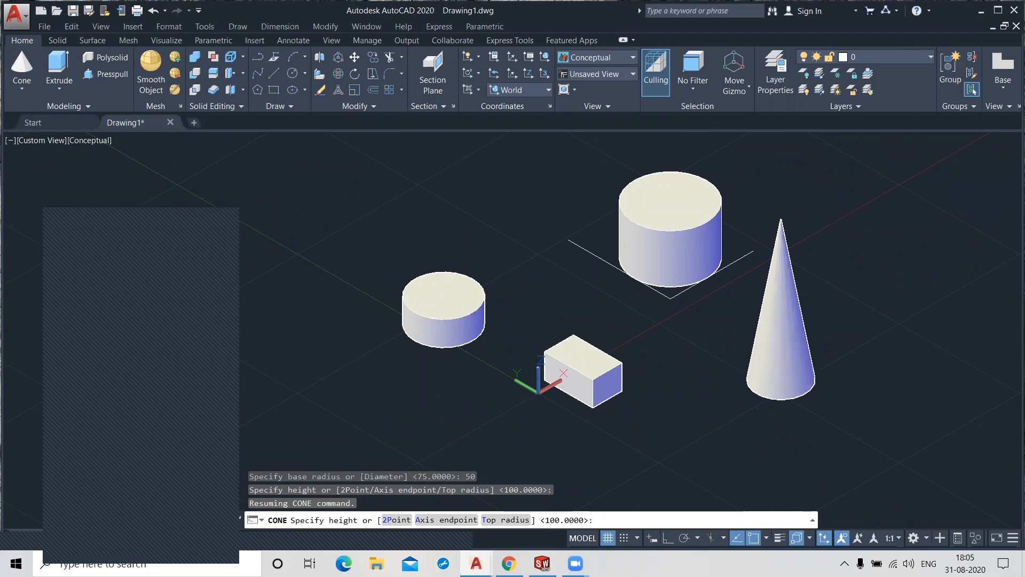
left_click(838, 218)
- Create a truncated cone with base radius 60, top radius 20 and height about 434, in the free area right of the first cone
scroll(603, 301, "down", 2)
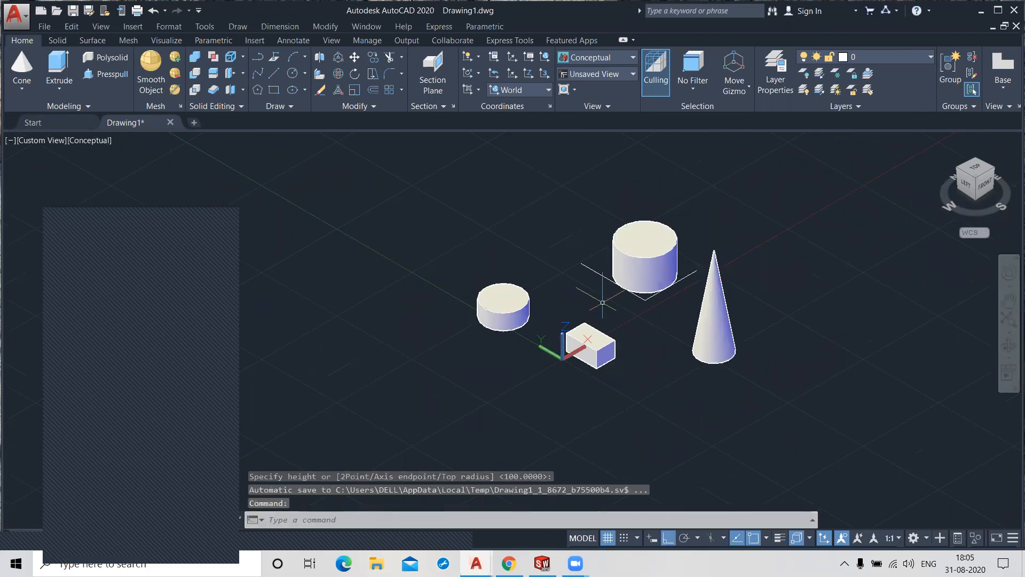
middle_click_drag(803, 353, 683, 348)
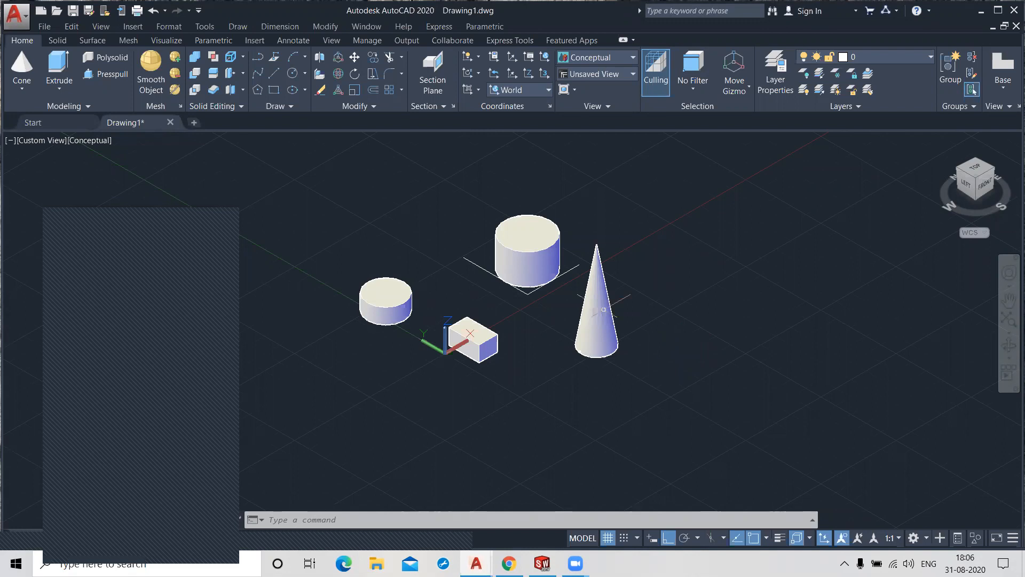
left_click(22, 61)
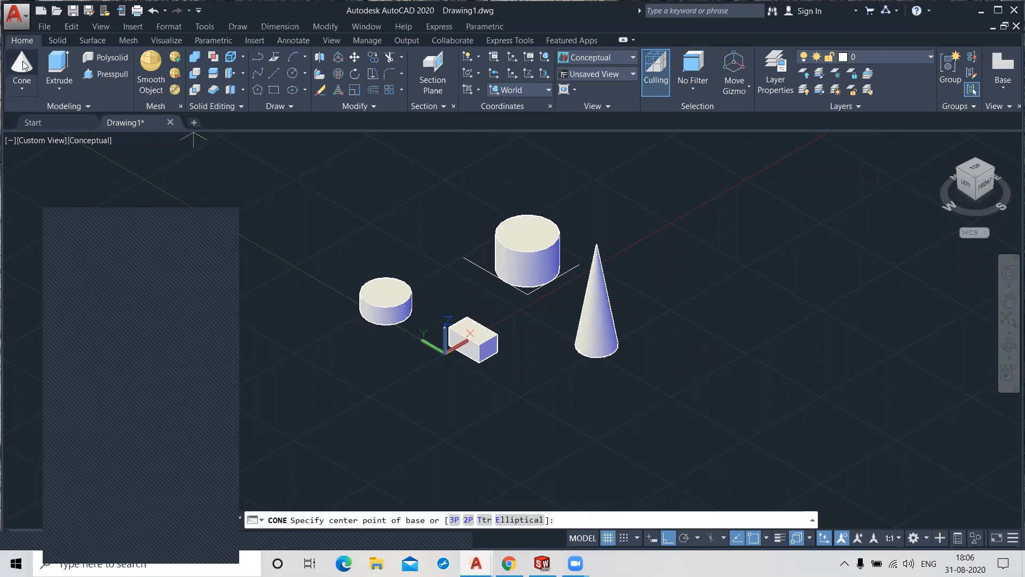
left_click(758, 344)
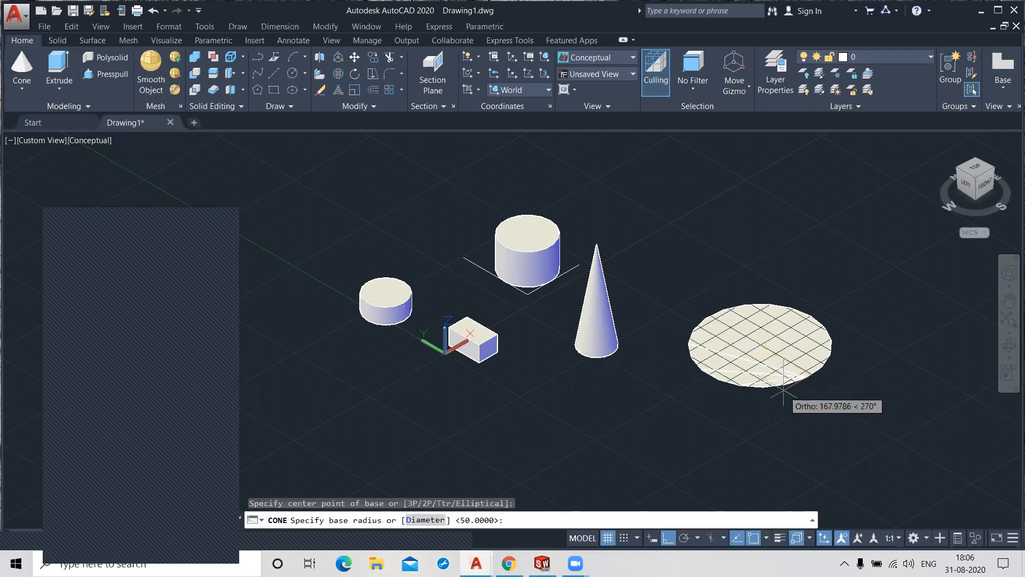
type("60")
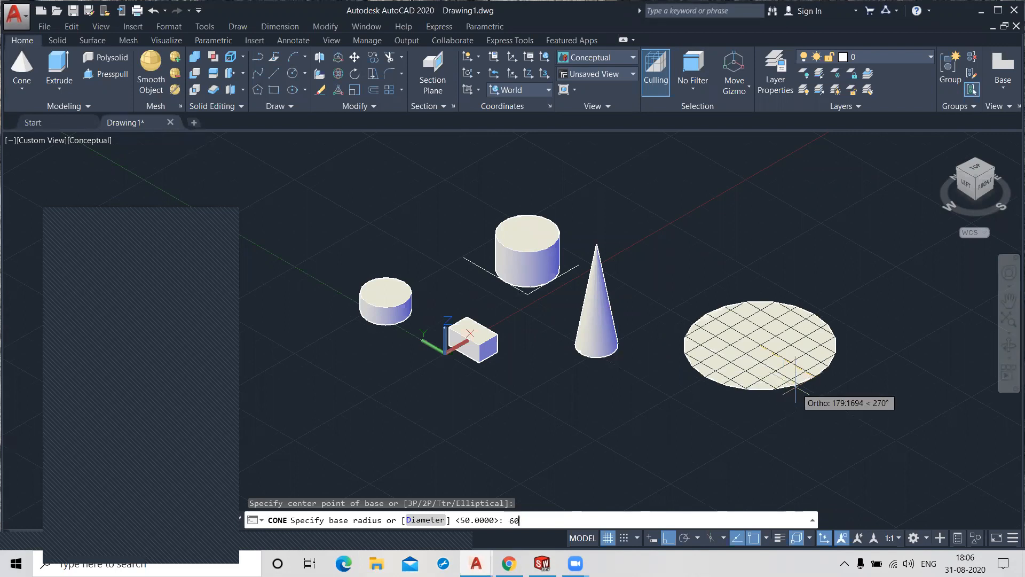
key("Return")
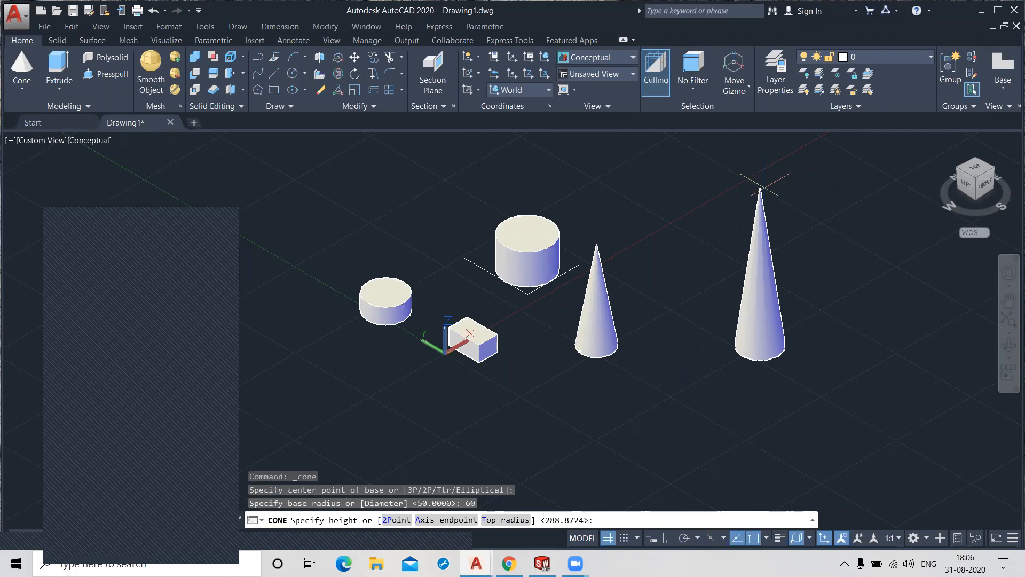
type("t")
key("Return")
key("F8")
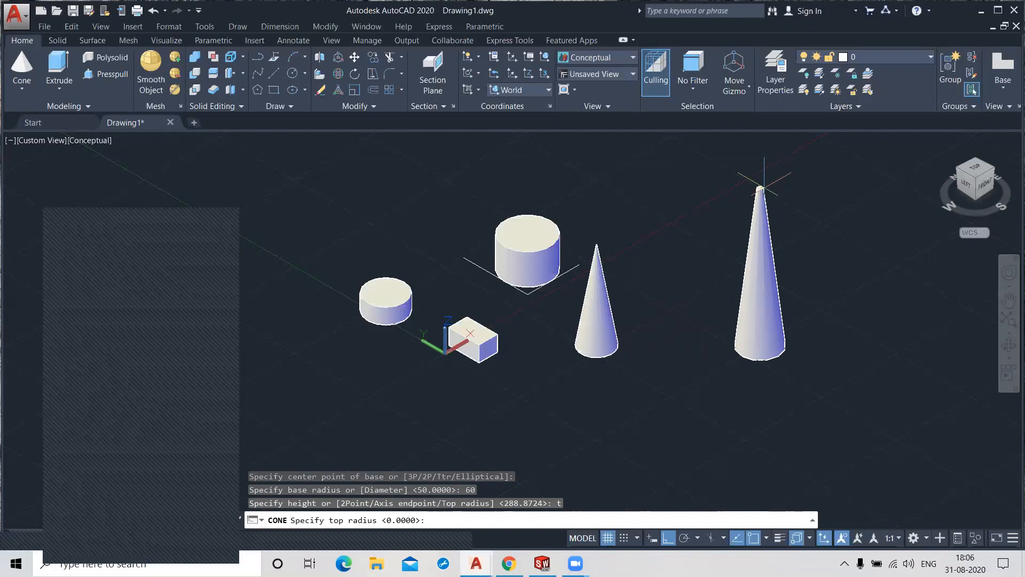
type("20")
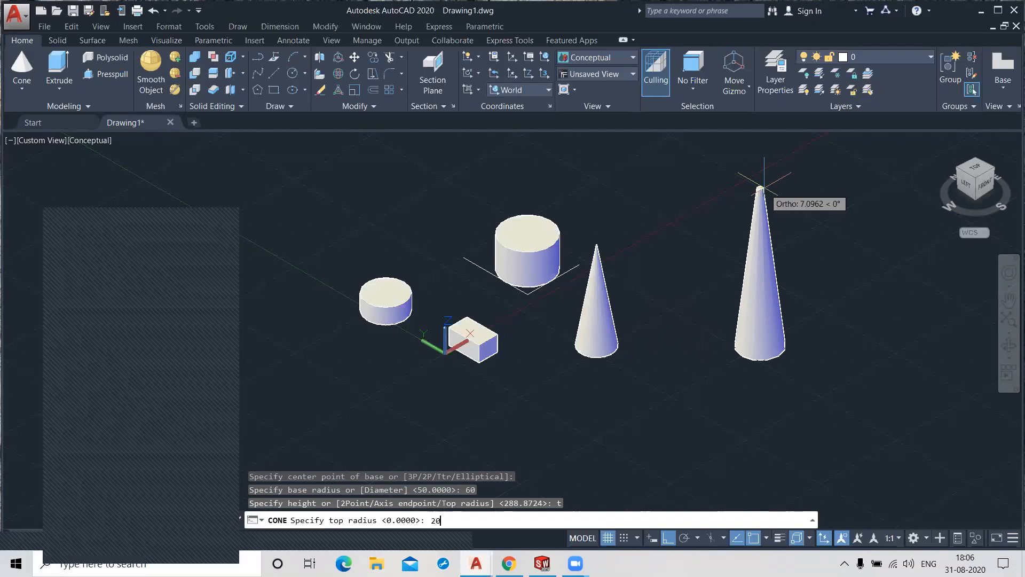
key("Return")
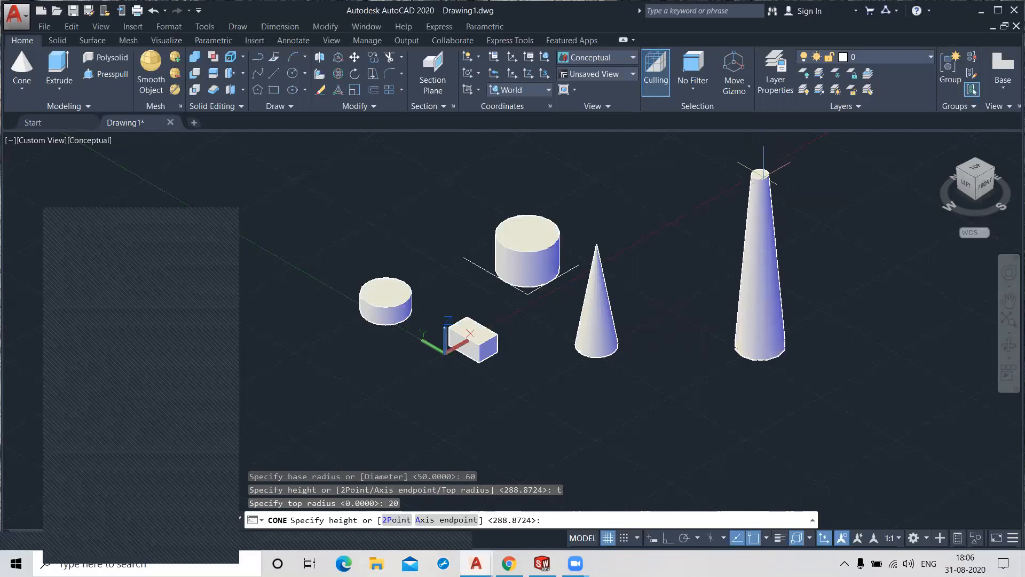
left_click(761, 192)
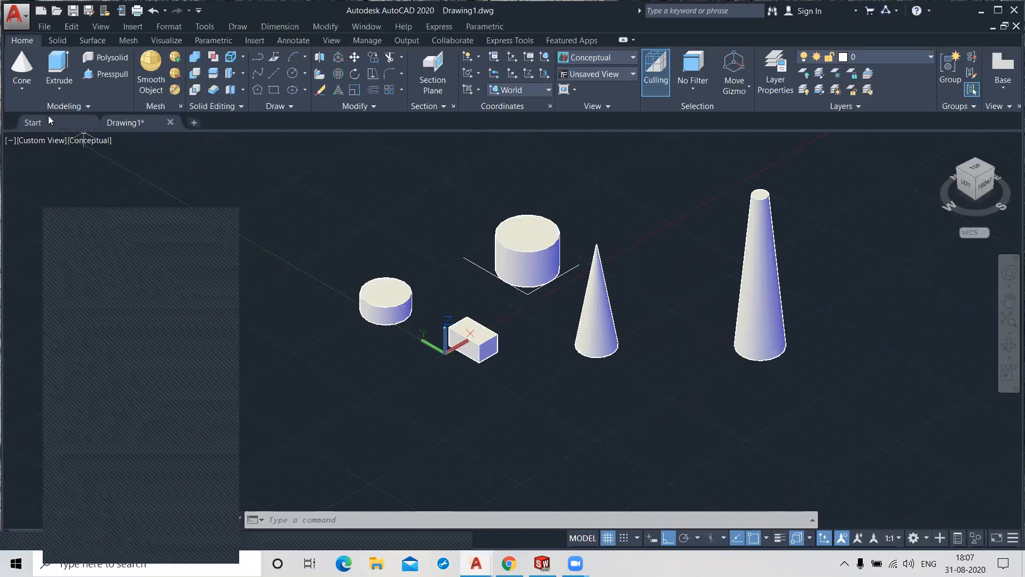
- Create a solid sphere with radius 100, its centre placed freely behind the short cylinder
left_click(17, 89)
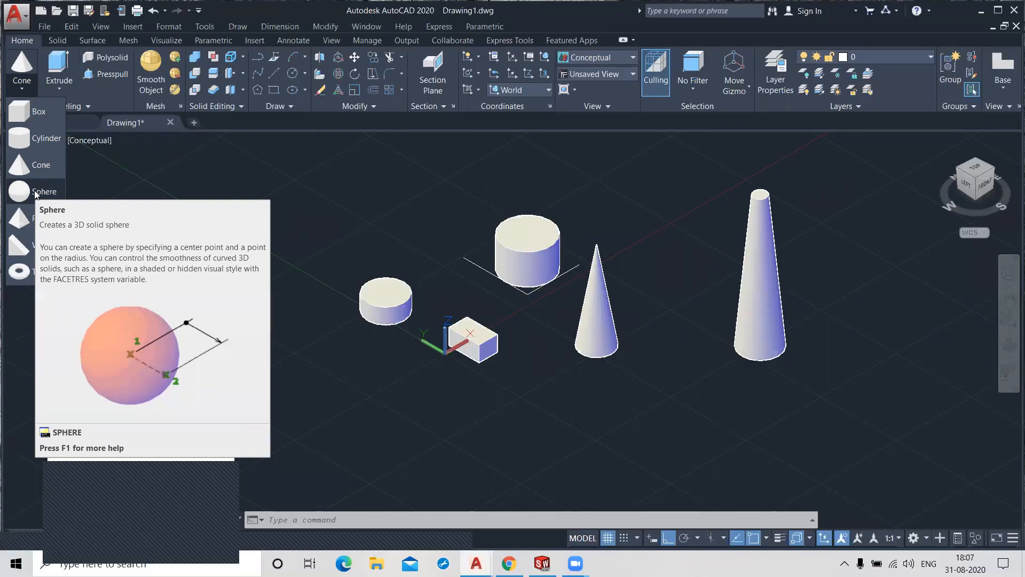
left_click(36, 193)
left_click(334, 191)
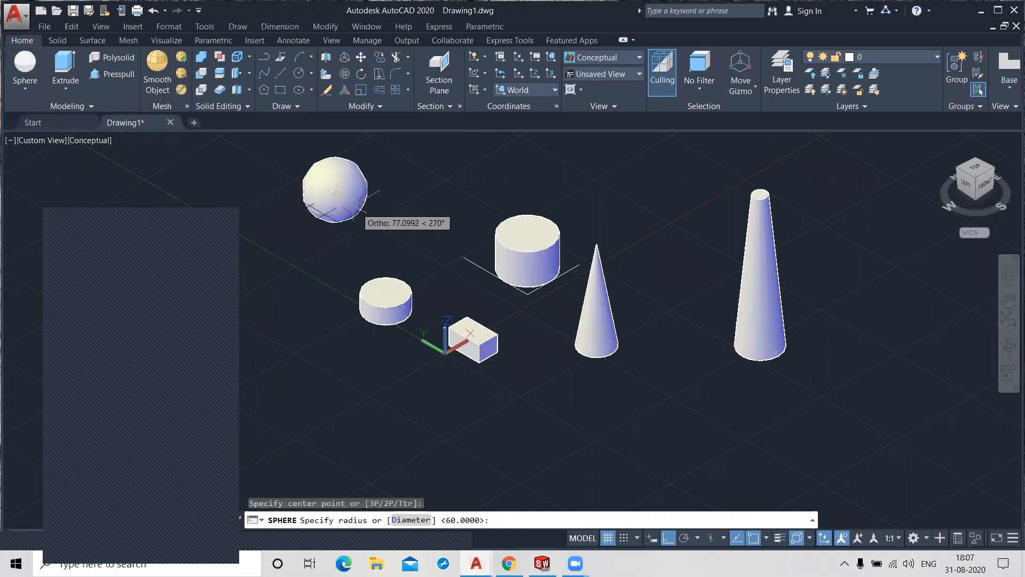
type("10")
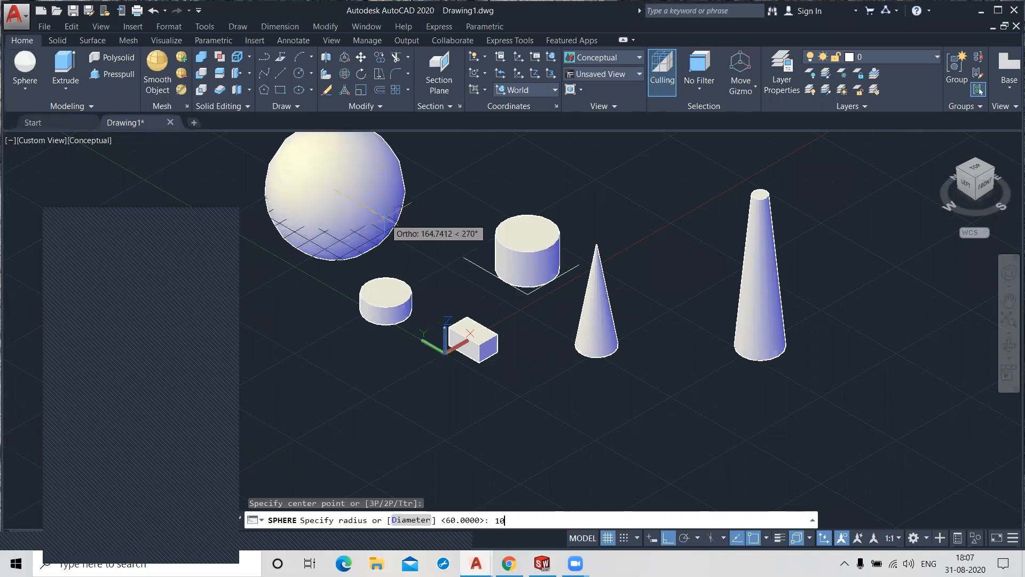
type("0")
key("Return")
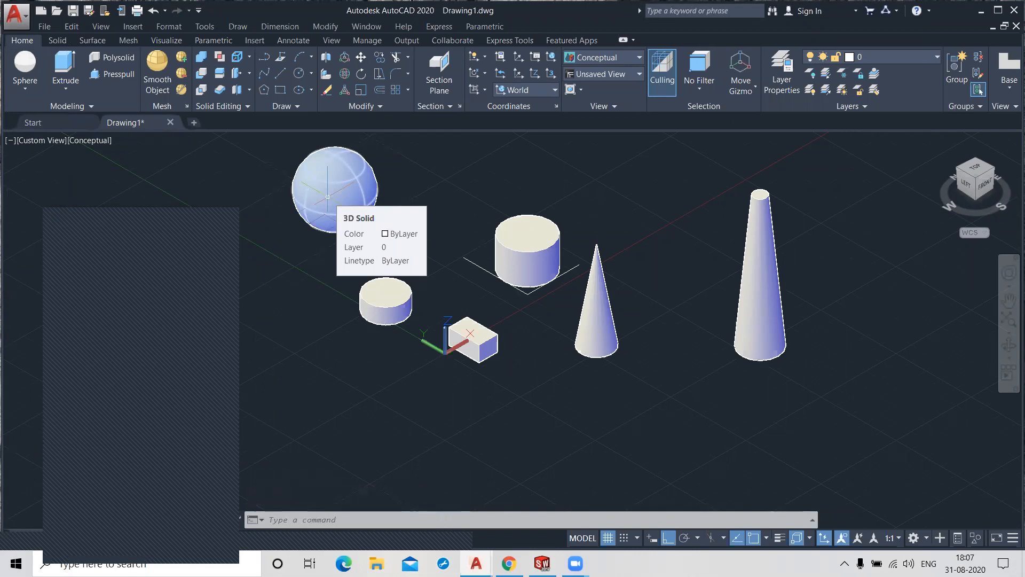
- Start a solid pyramid with 6 sides and base radius 75, its base centre in the free area in front of the cones
left_click(19, 96)
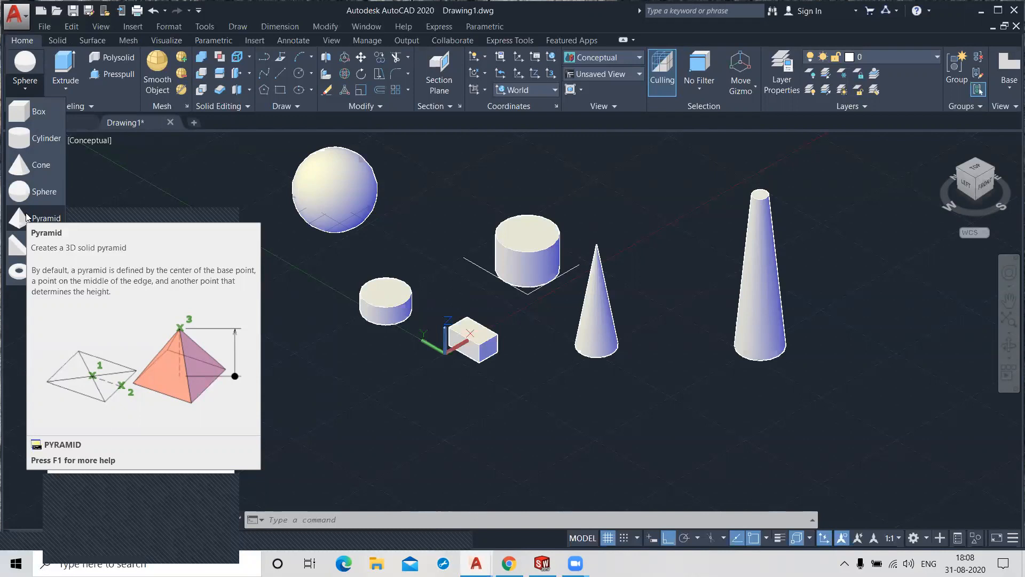
left_click(26, 217)
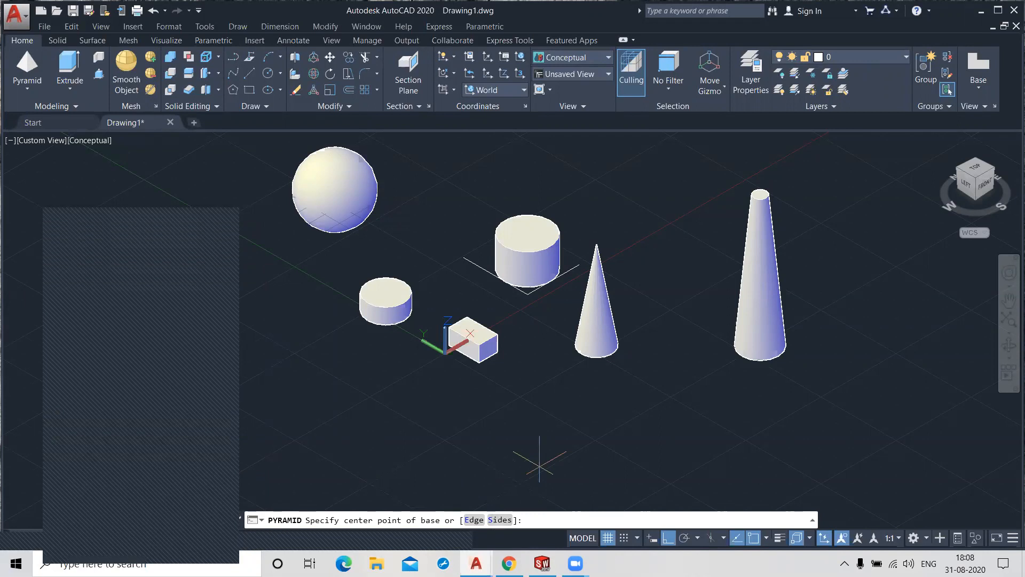
type("s")
key("Return")
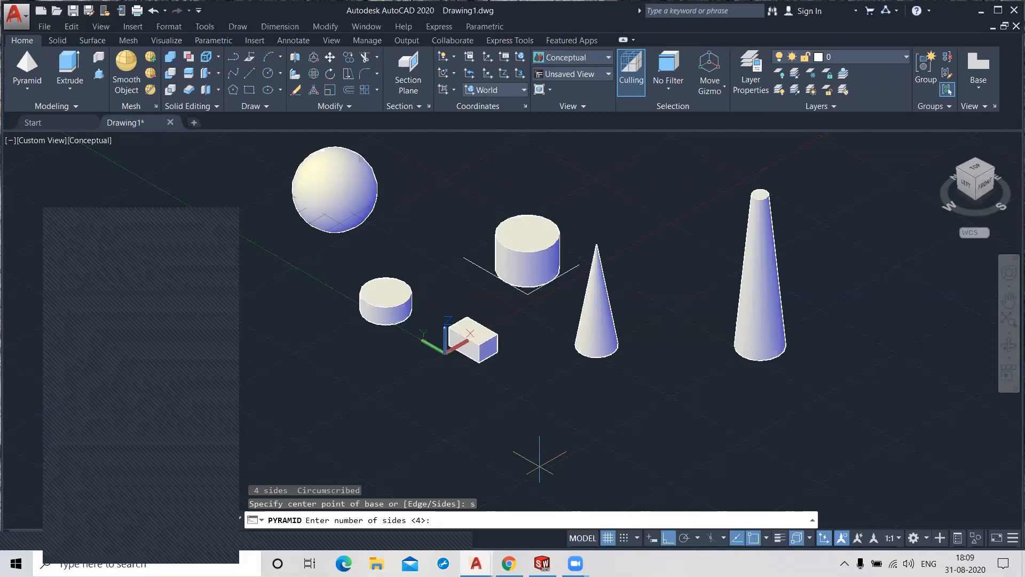
type("6")
key("Return")
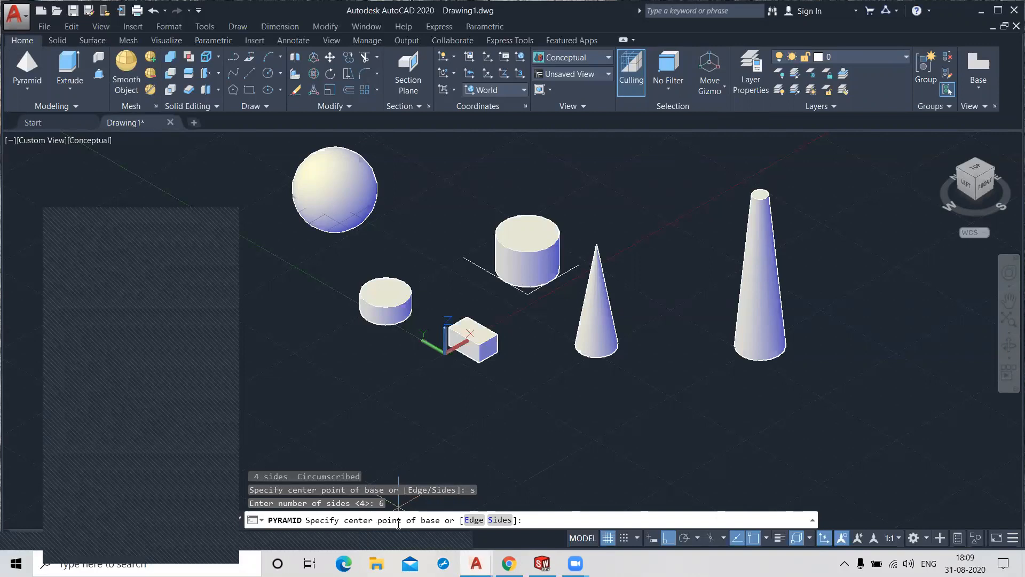
left_click(640, 449)
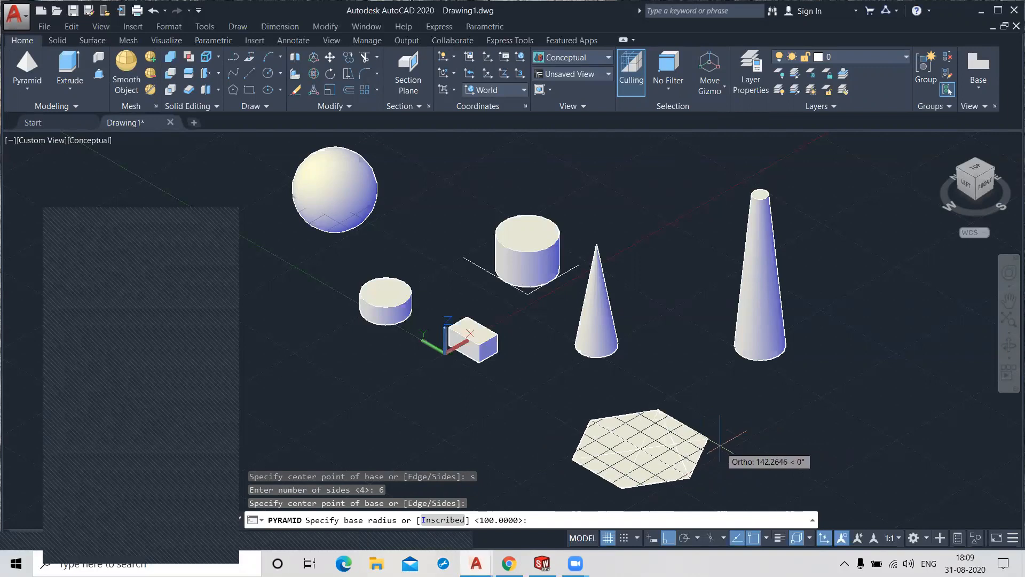
type("75")
key("Return")
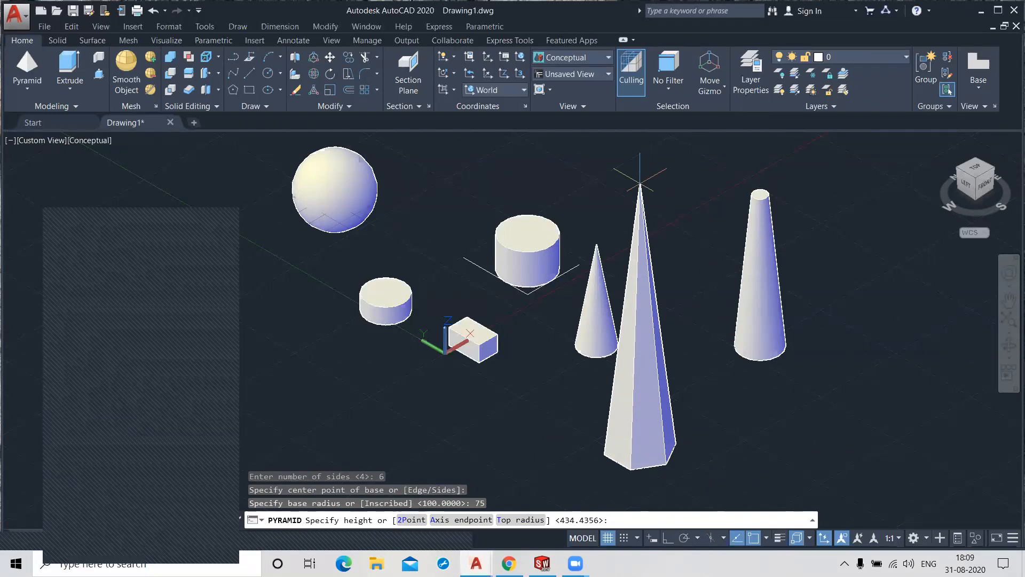
- Finish the six-sided pyramid as a truncated one with top radius 20 and height about 480
type("t")
key("Return")
key("F8")
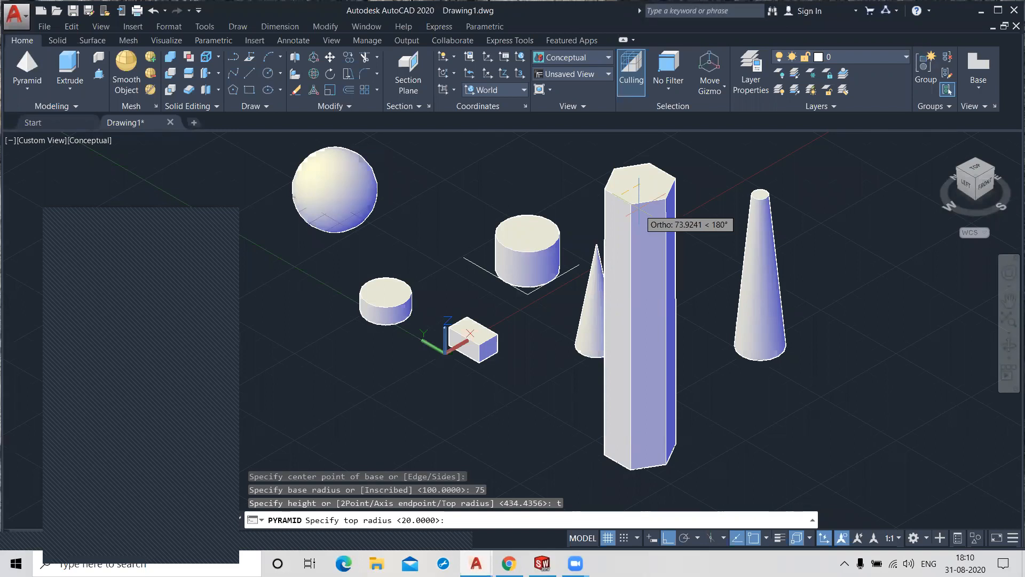
type("20")
key("Return")
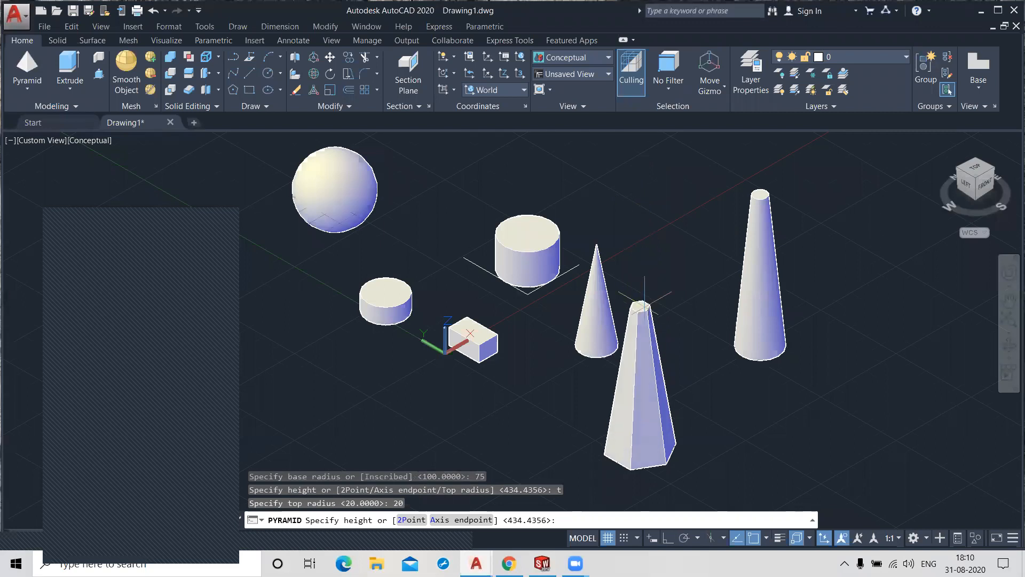
left_click(651, 280)
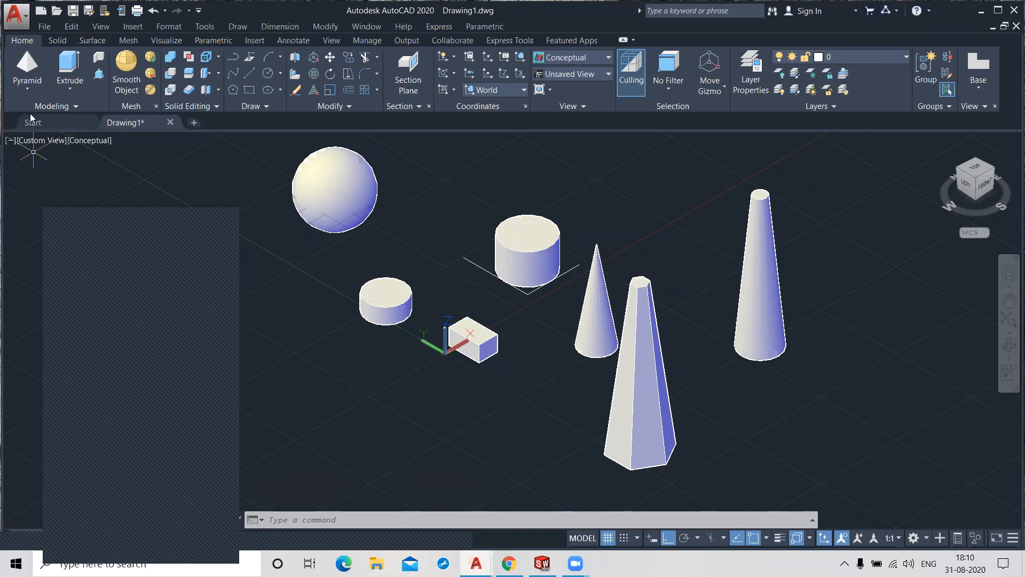
- Create a large solid wedge from two freely placed base corners and a free height, to the right of the truncated cone
left_click(24, 94)
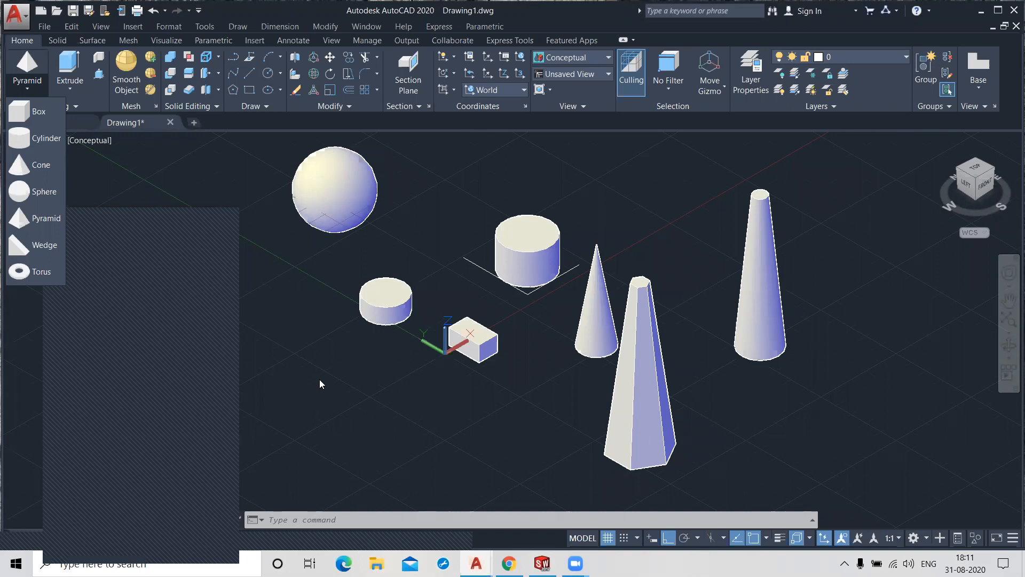
left_click(24, 246)
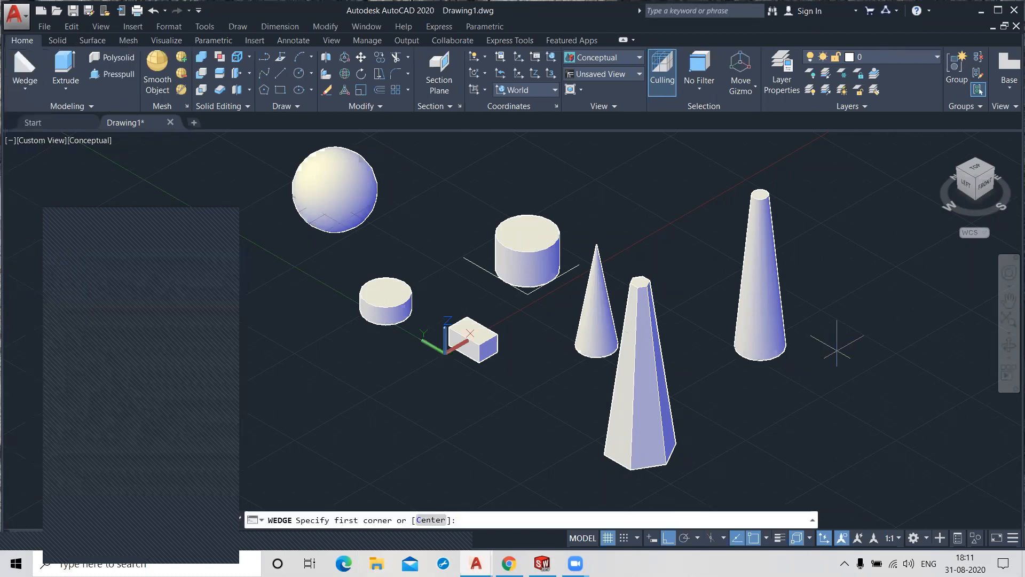
left_click(854, 302)
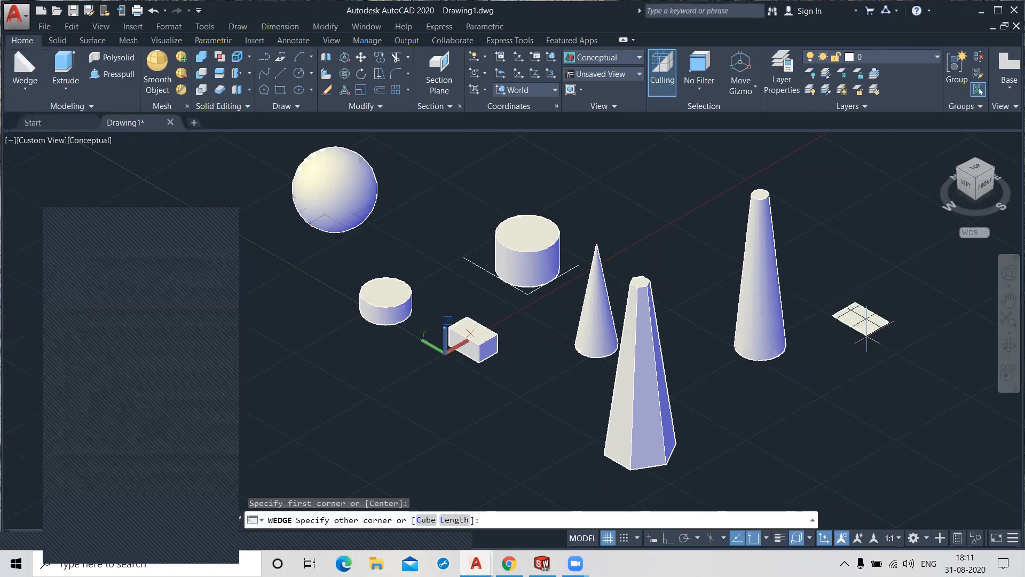
left_click(910, 462)
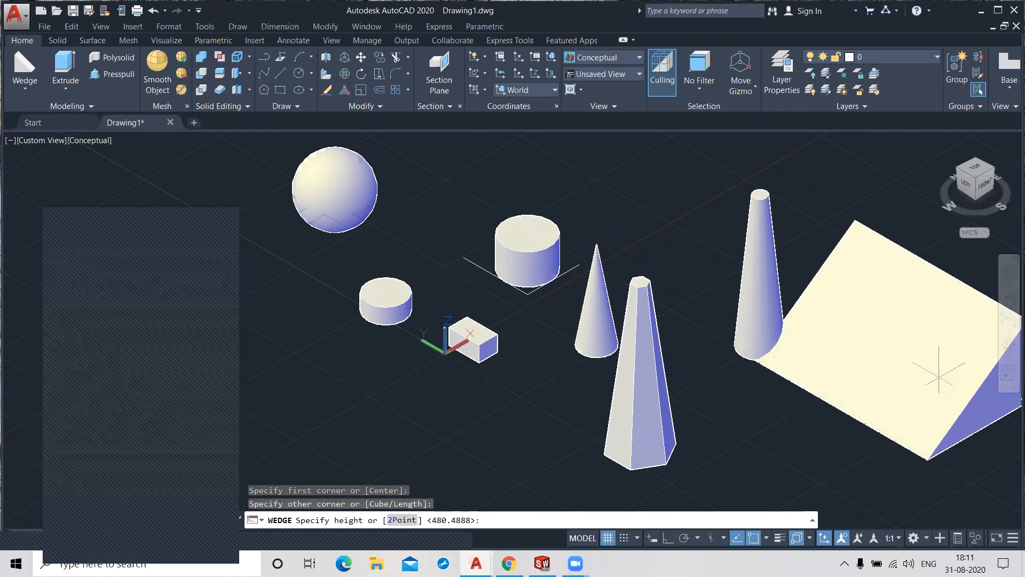
left_click(937, 381)
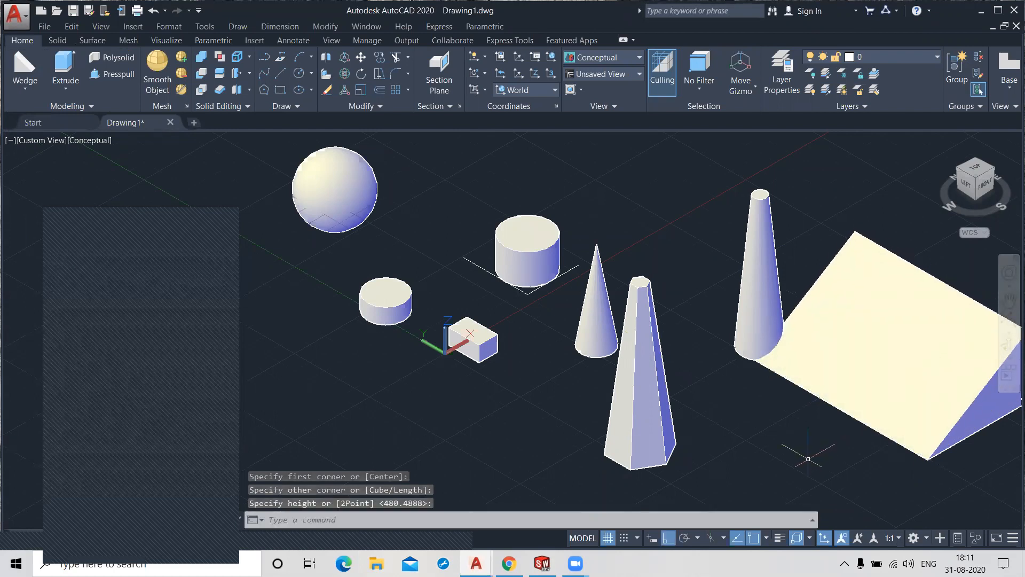
- Create a long narrow solid wedge about 110 high from two freely placed base corners in the free area beyond the large wedge
scroll(738, 432, "down", 2)
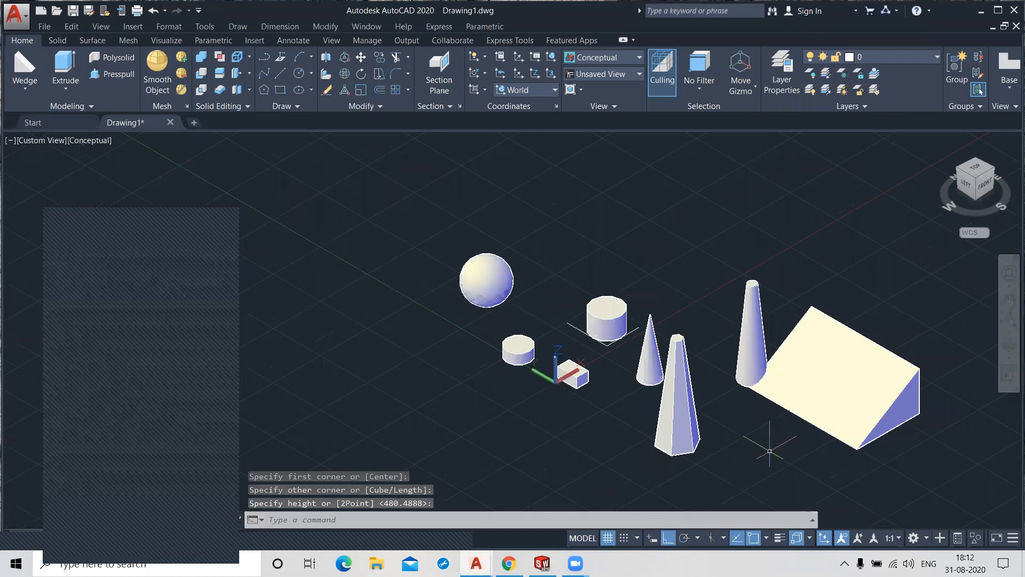
middle_click_drag(769, 451, 567, 433)
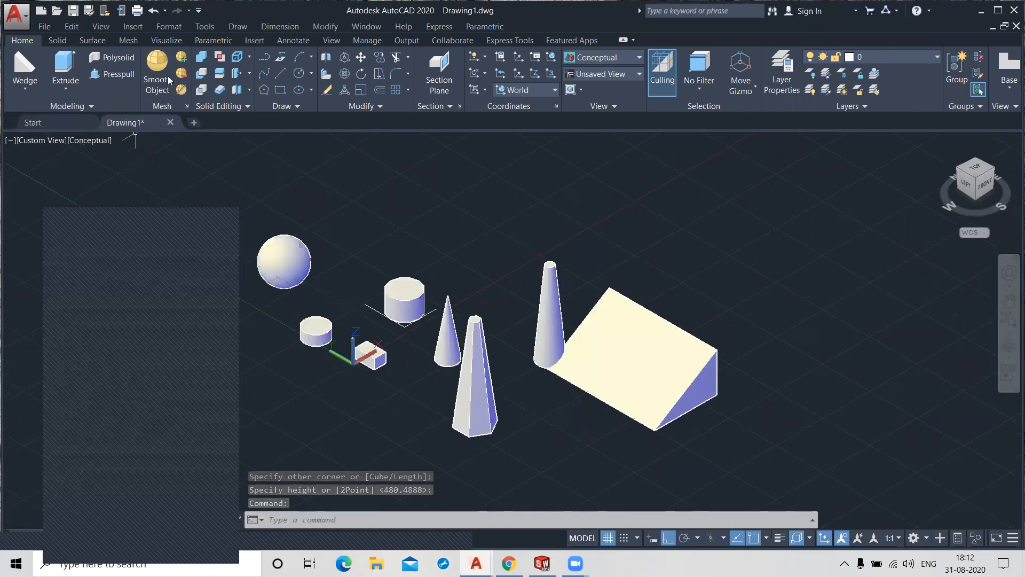
left_click(25, 67)
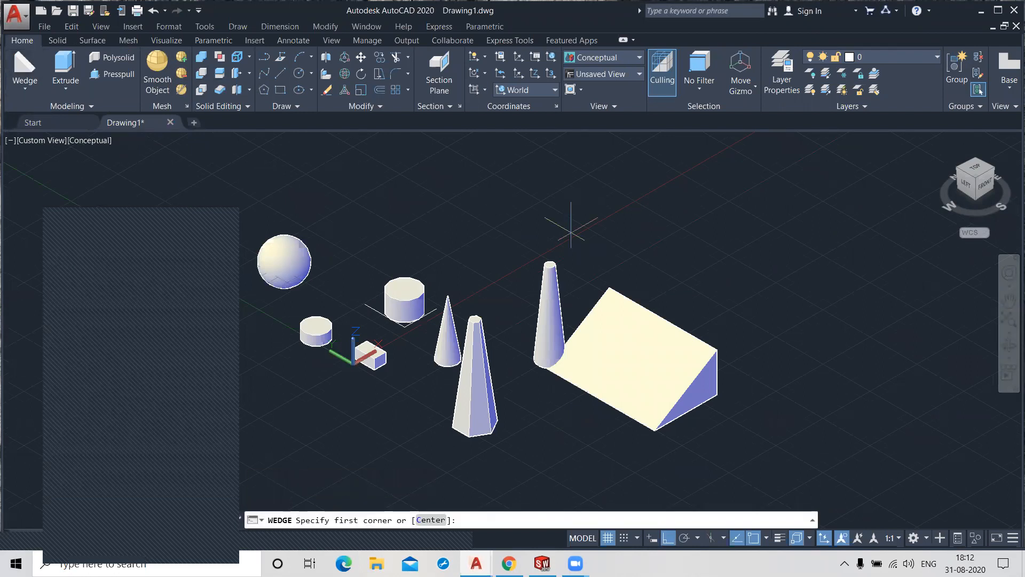
left_click(895, 332)
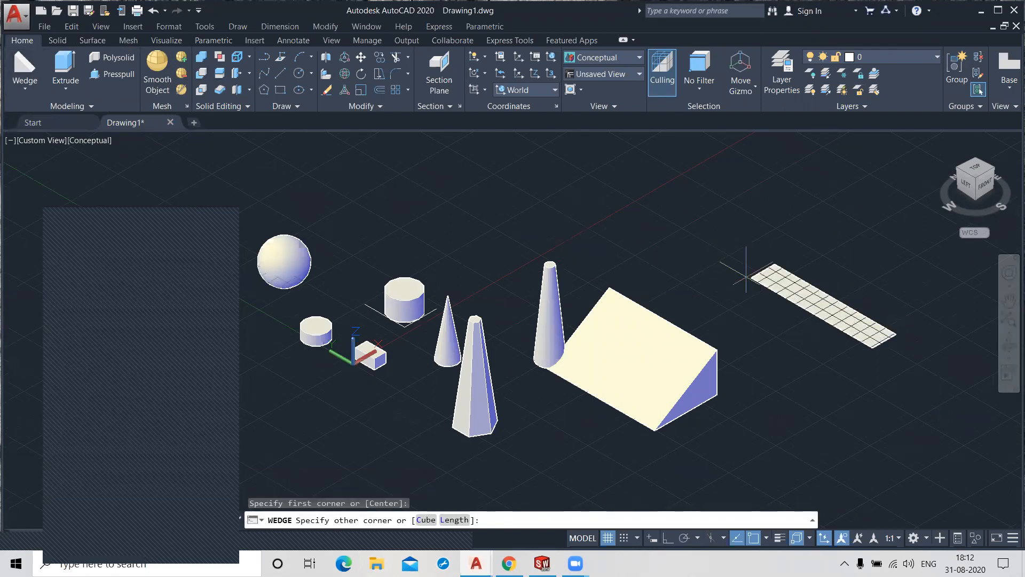
left_click(745, 276)
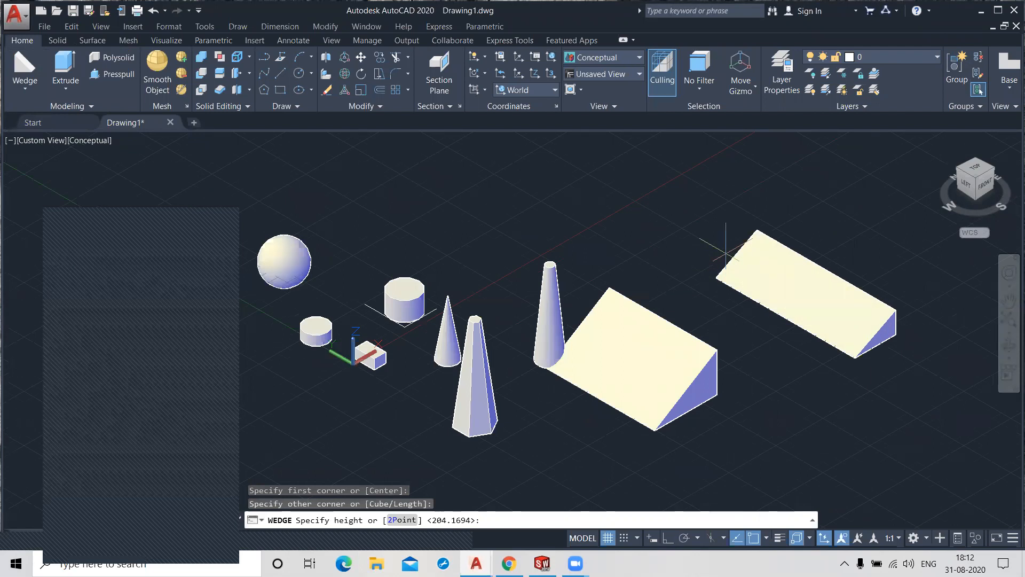
left_click(726, 252)
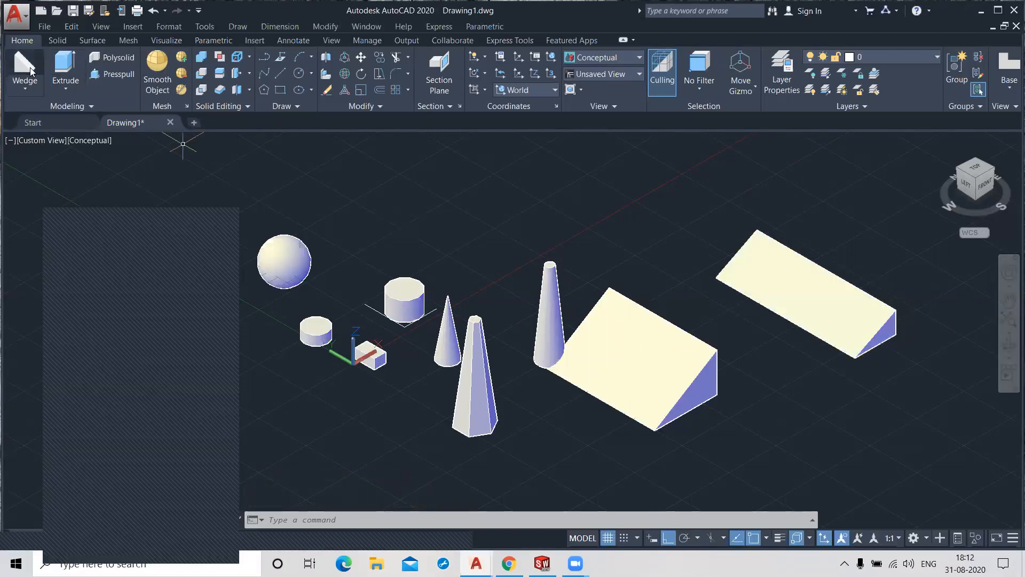
- Create a third solid wedge from two freely placed base corners behind the truncated cone, with a freely picked height
left_click(30, 68)
left_click(675, 206)
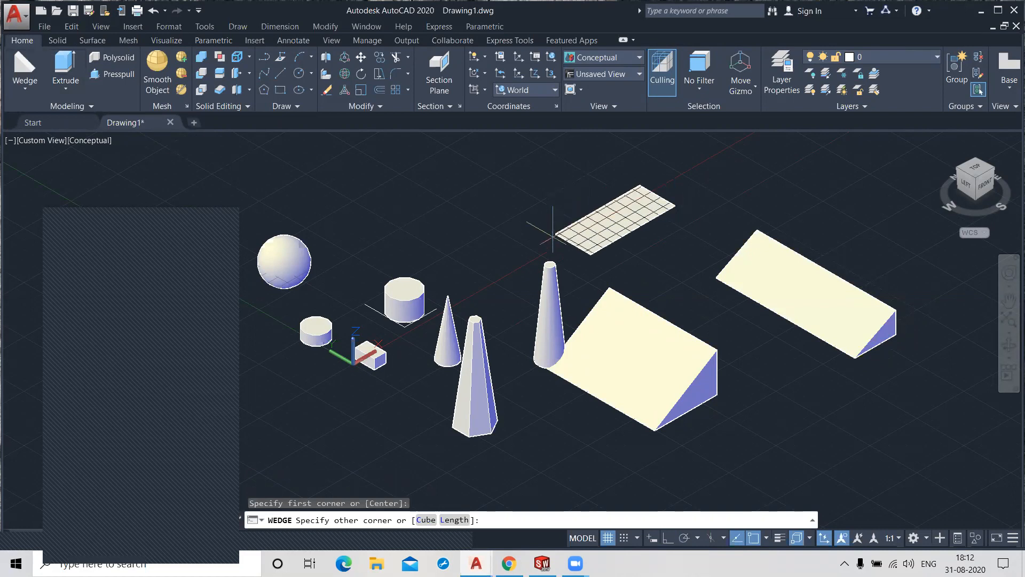
left_click(541, 243)
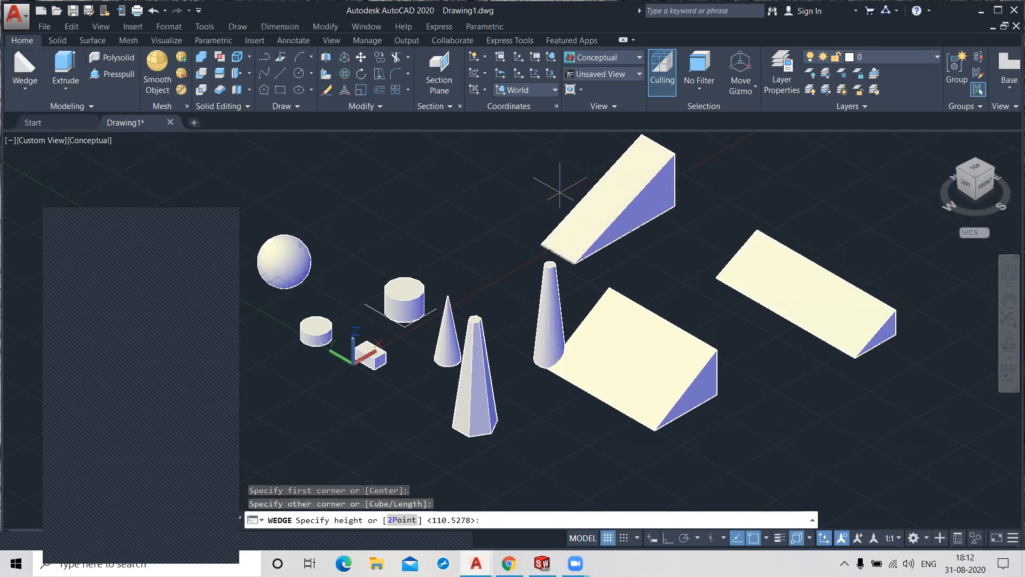
left_click(560, 190)
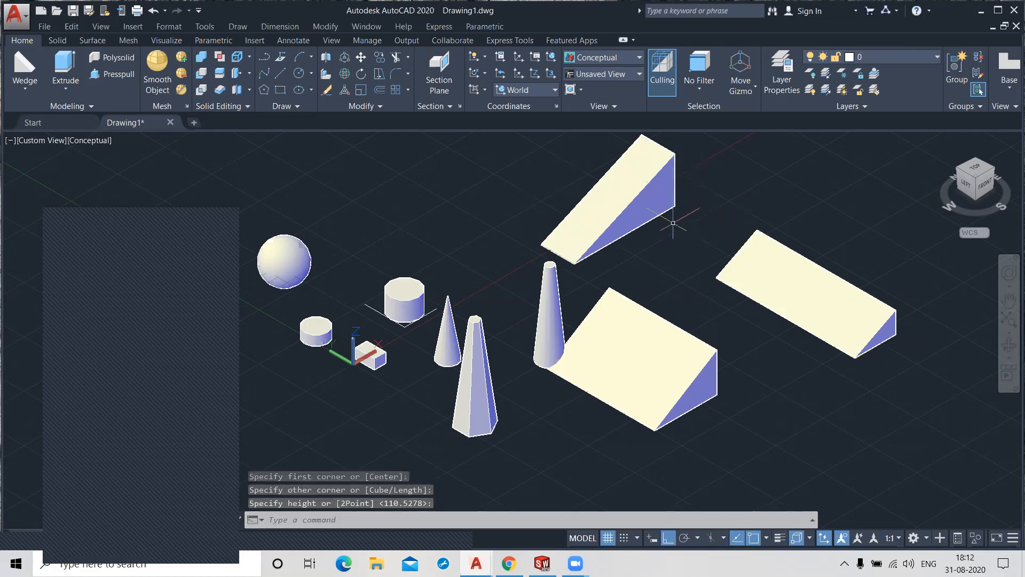
mouse_move(658, 159)
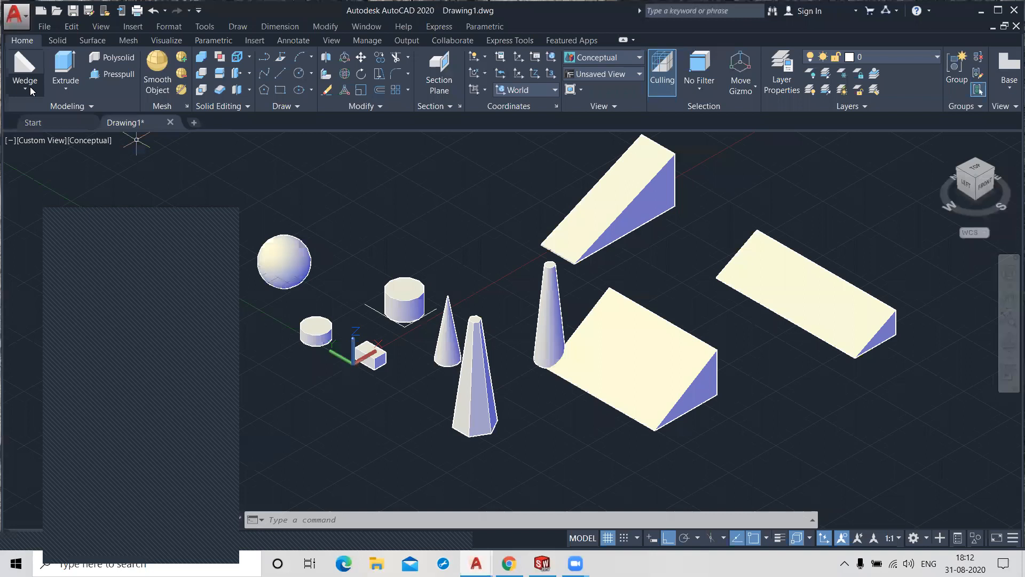
- Create a solid torus with radius 250 and tube radius 25, its centre placed freely in the empty area behind the sphere
left_click(30, 86)
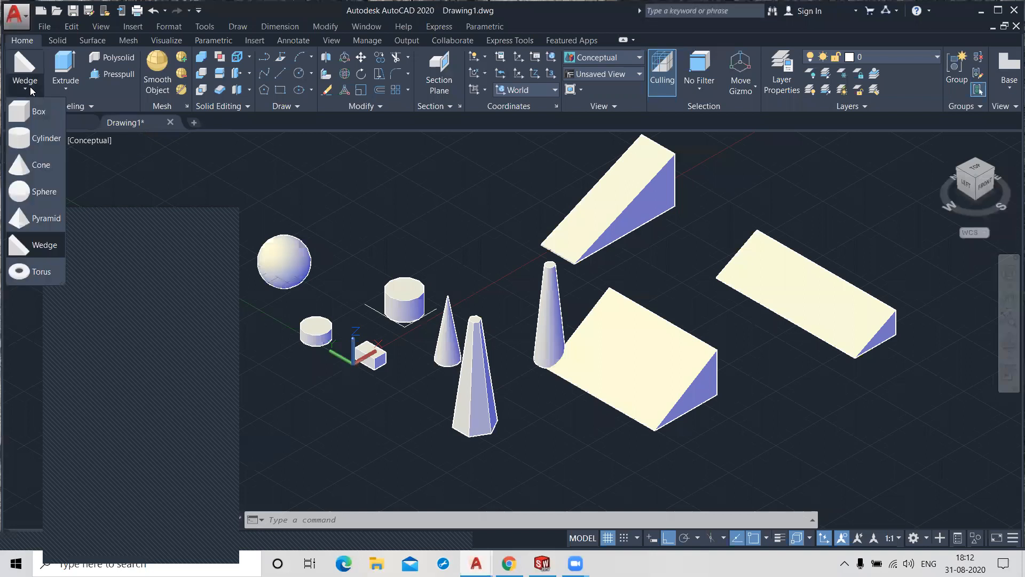
left_click(28, 272)
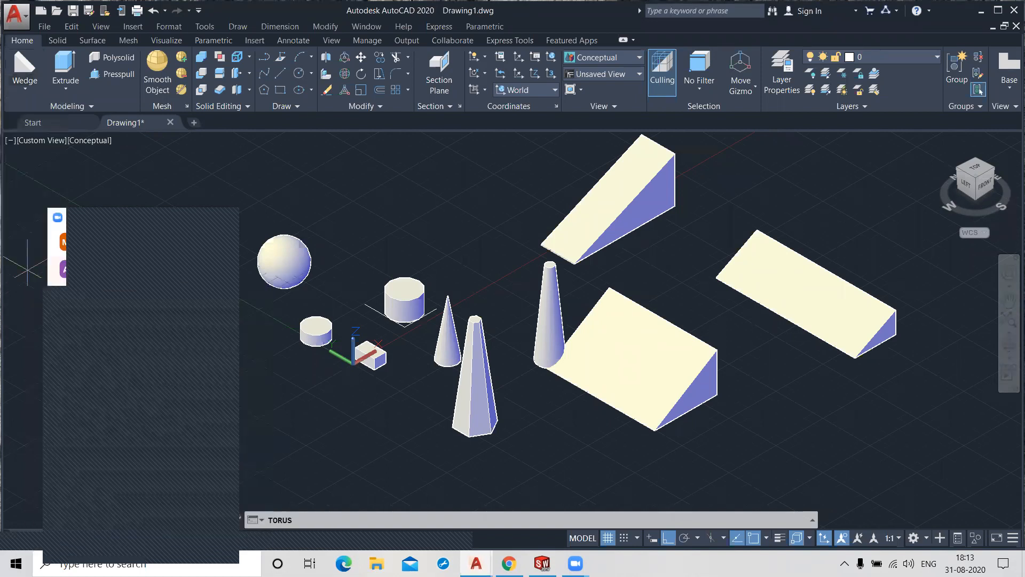
middle_click_drag(421, 201, 464, 282)
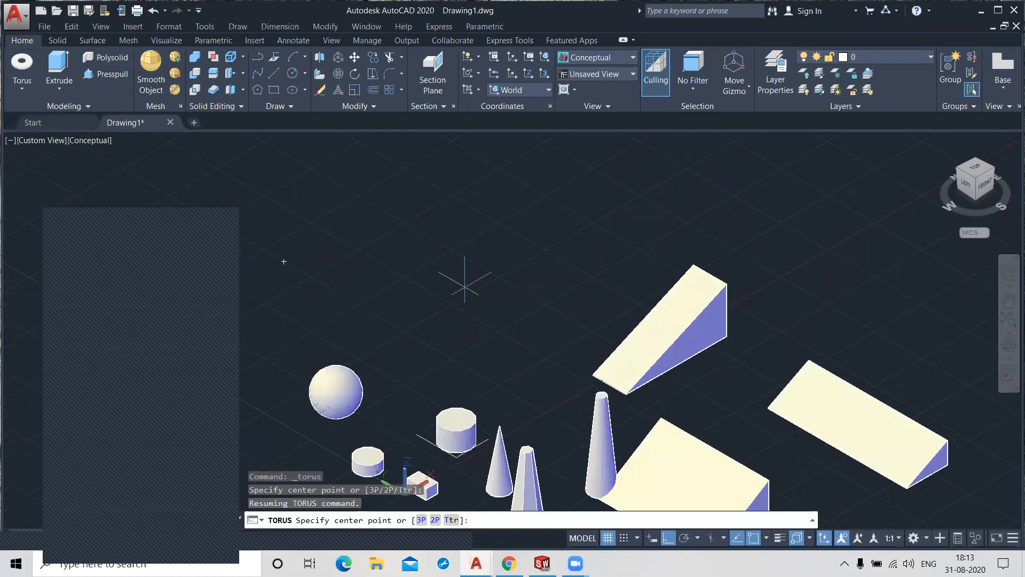
left_click(428, 194)
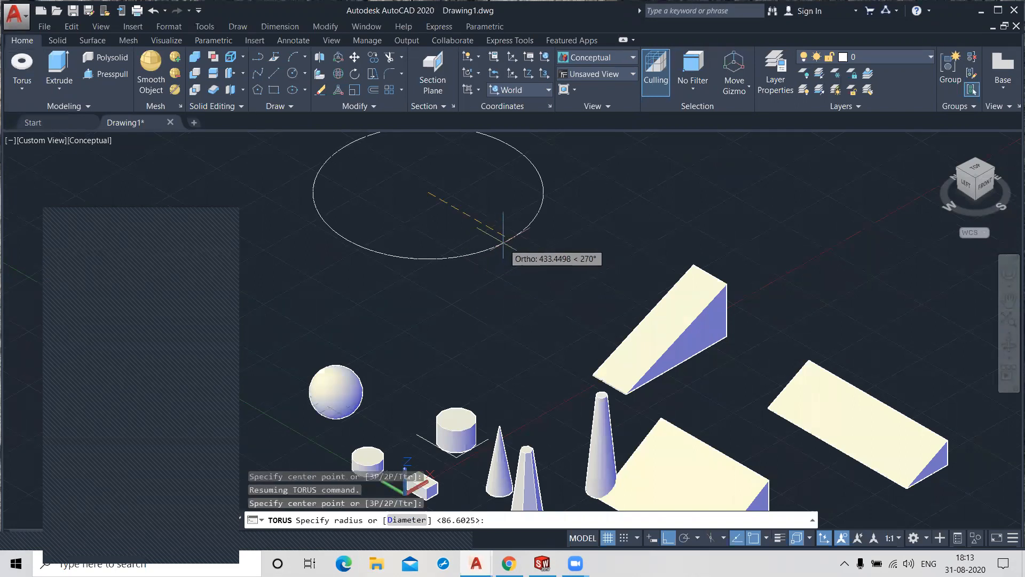
type("250")
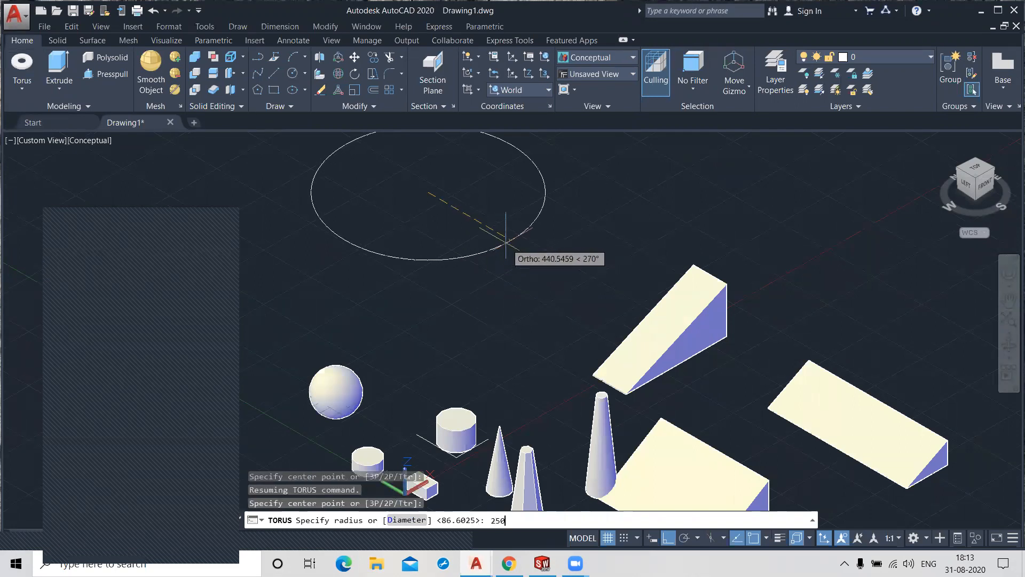
key("Return")
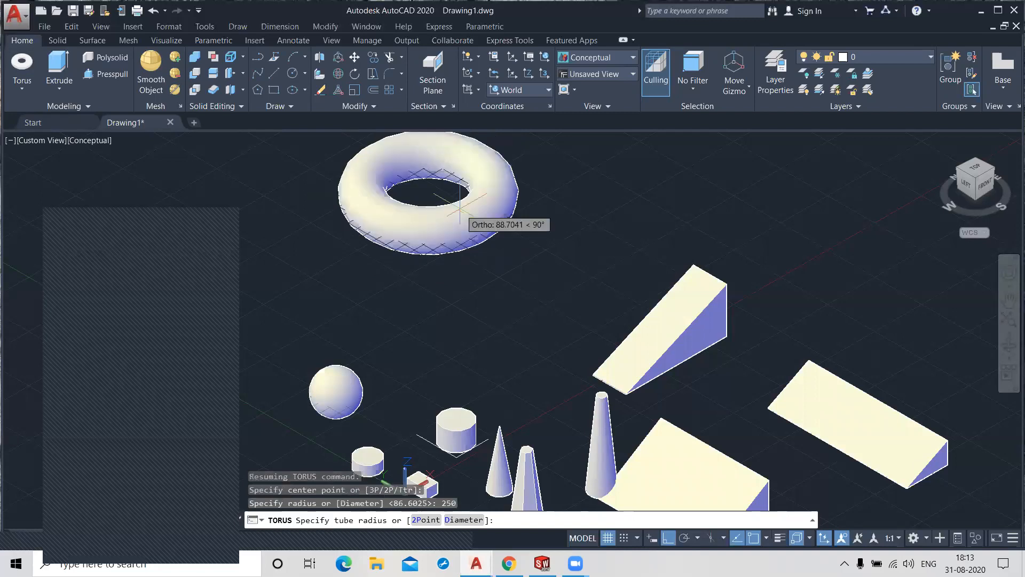
type("25")
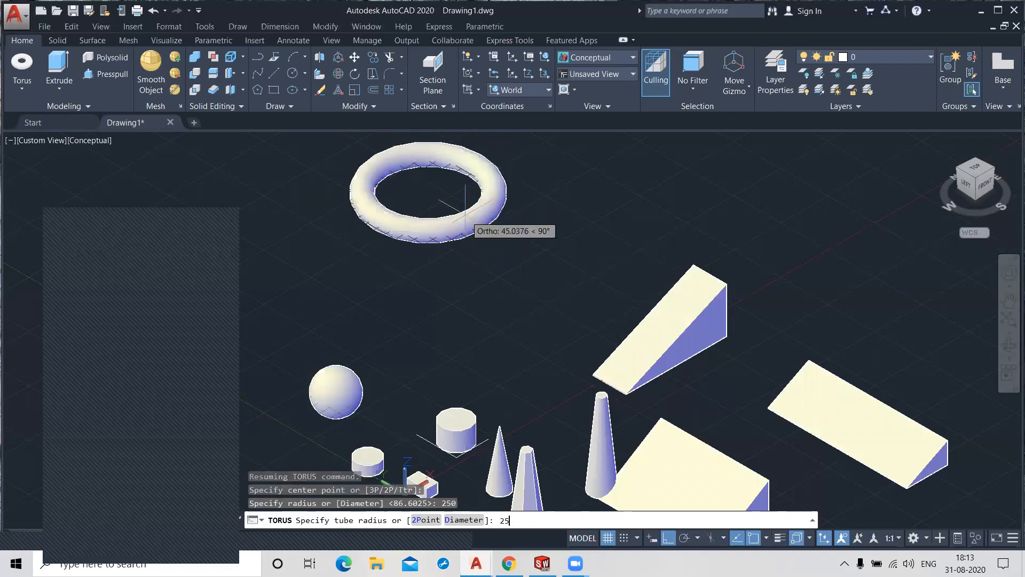
key("Return")
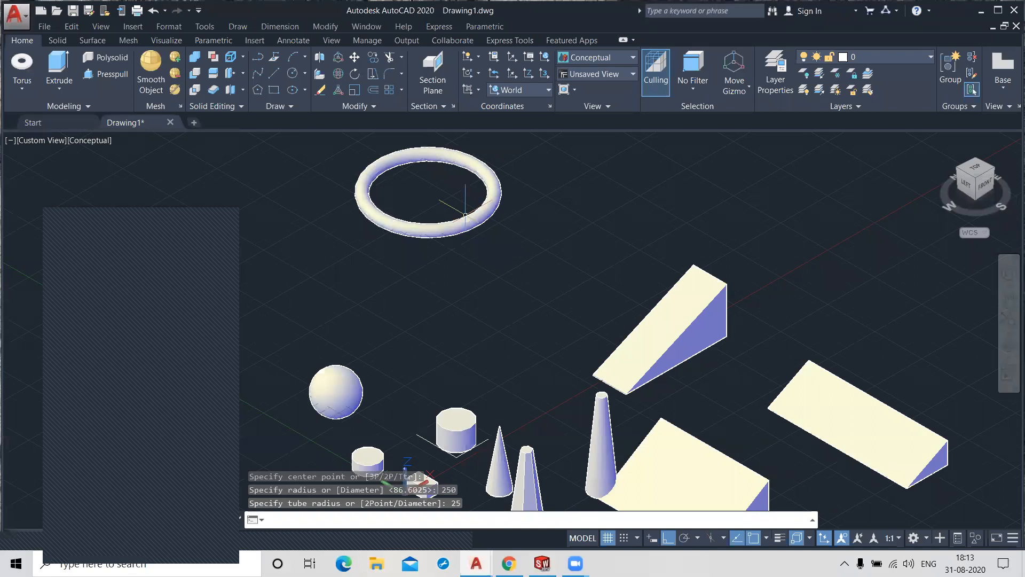
- Examine the torus, the three wedges, the truncated cone and the pyramid, then the whole set of solids
mouse_move(465, 224)
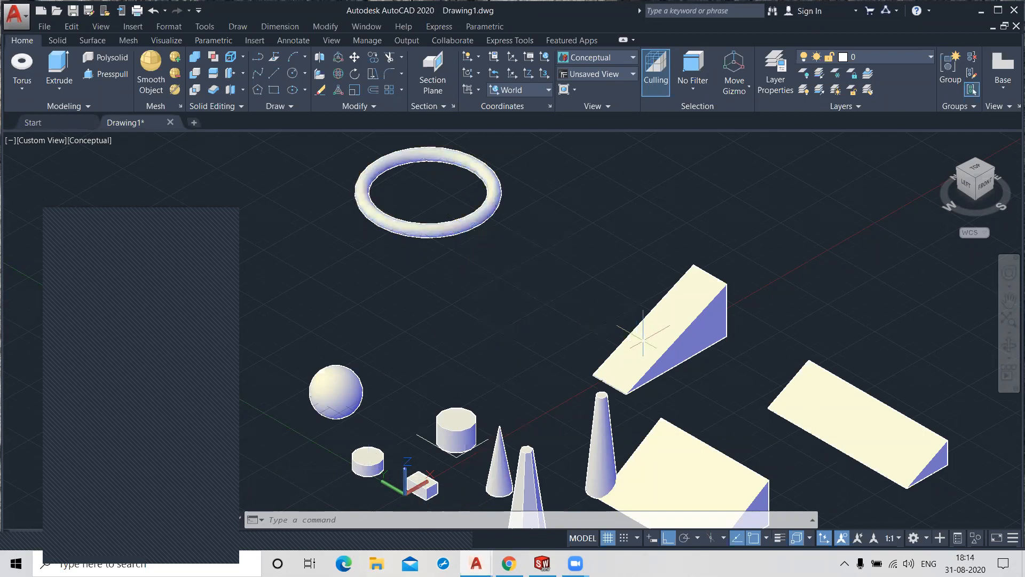
mouse_move(653, 348)
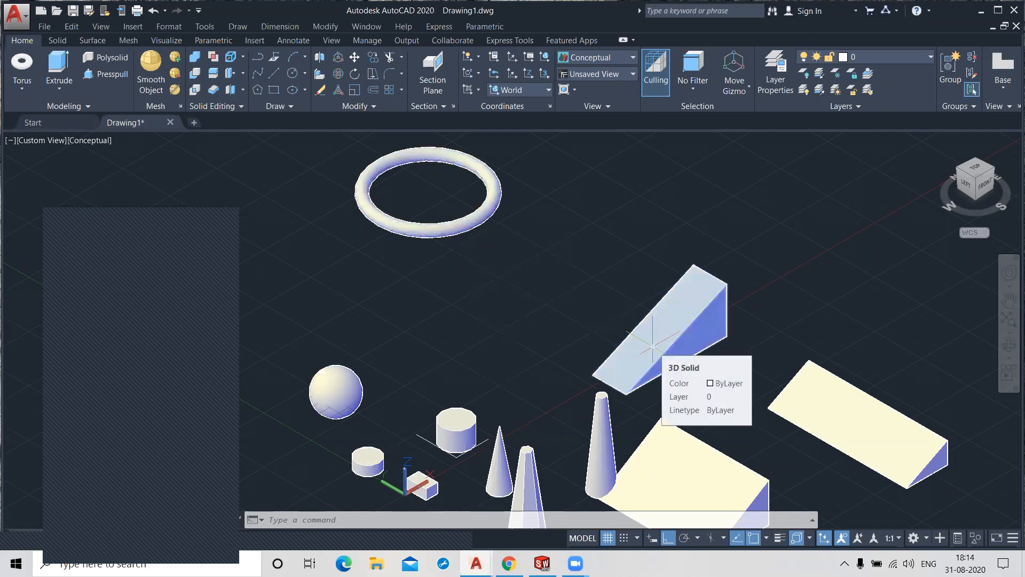
mouse_move(859, 409)
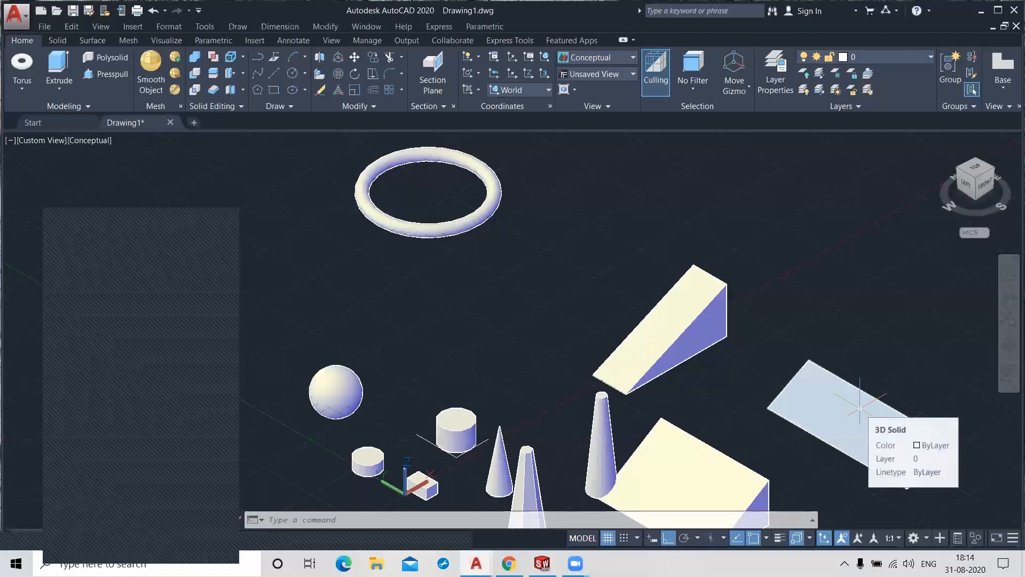
mouse_move(707, 464)
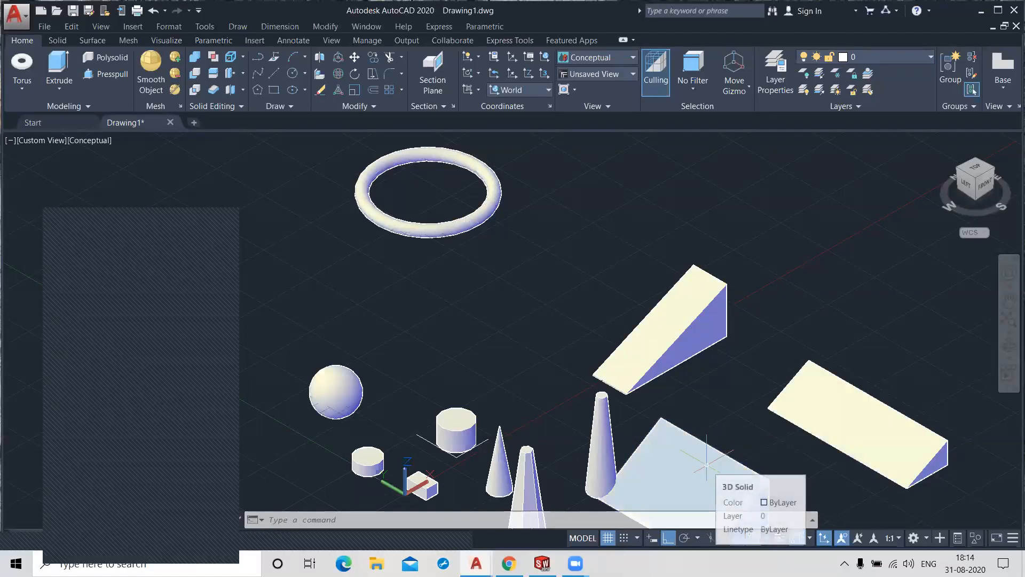
mouse_move(602, 430)
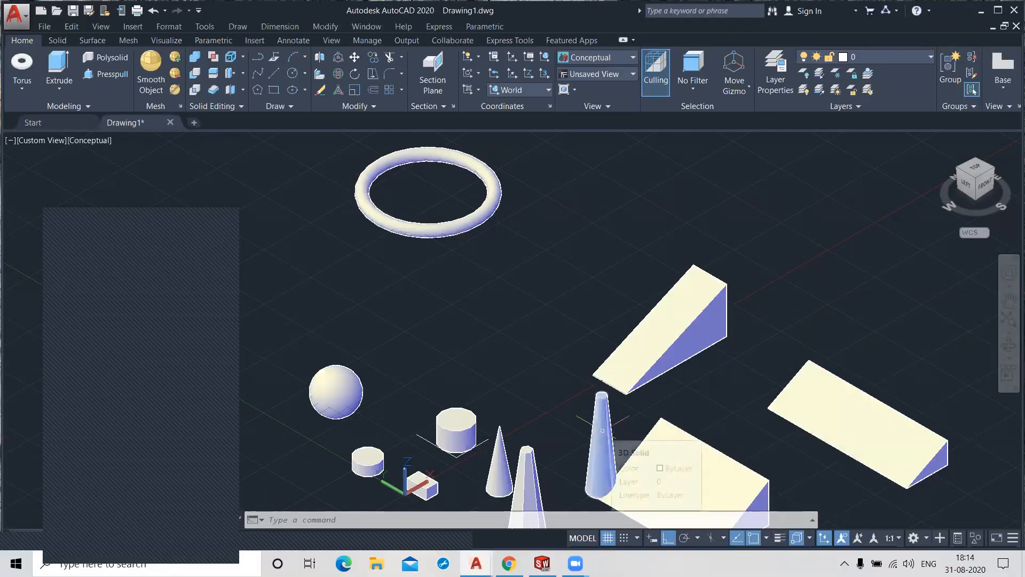
mouse_move(513, 481)
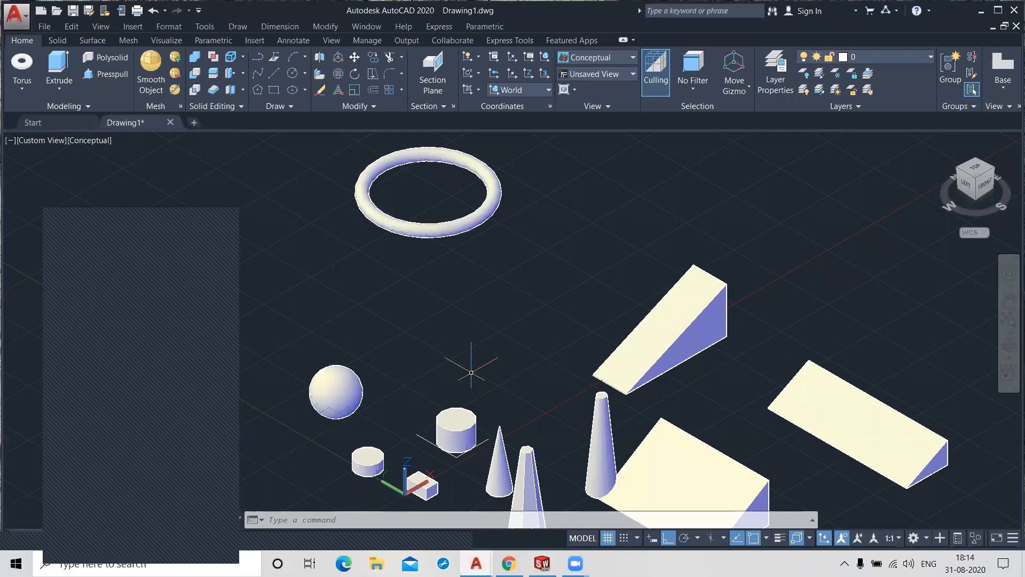
scroll(526, 319, "down", 2)
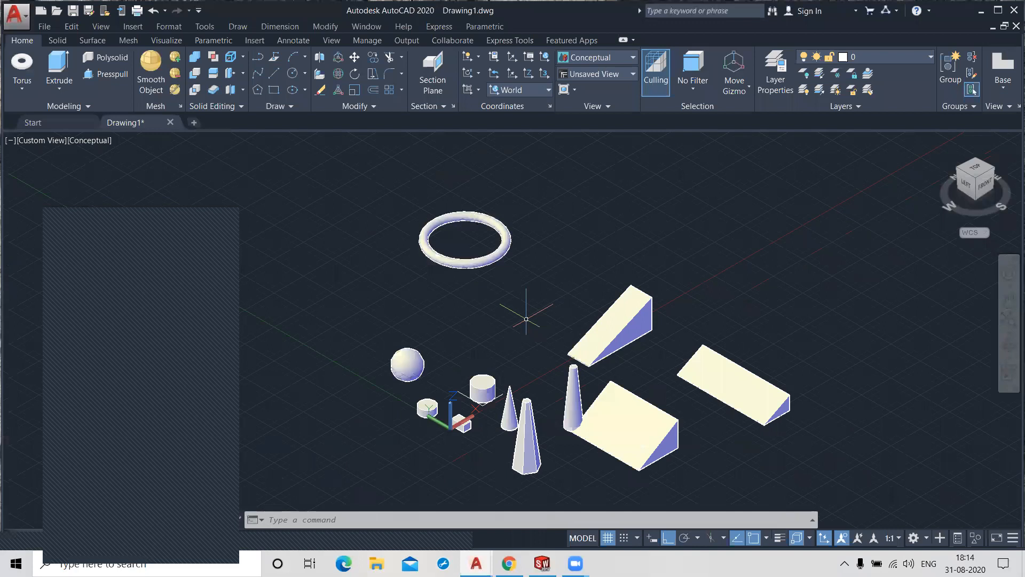
middle_click_drag(490, 476, 490, 422)
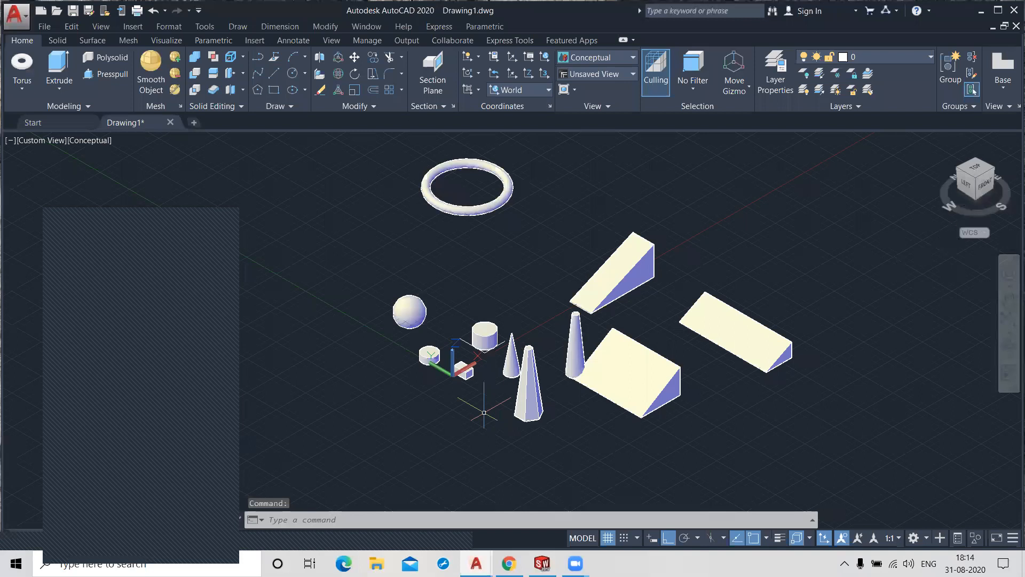
- View the solids from the top and return to the home isometric view
left_click(972, 169)
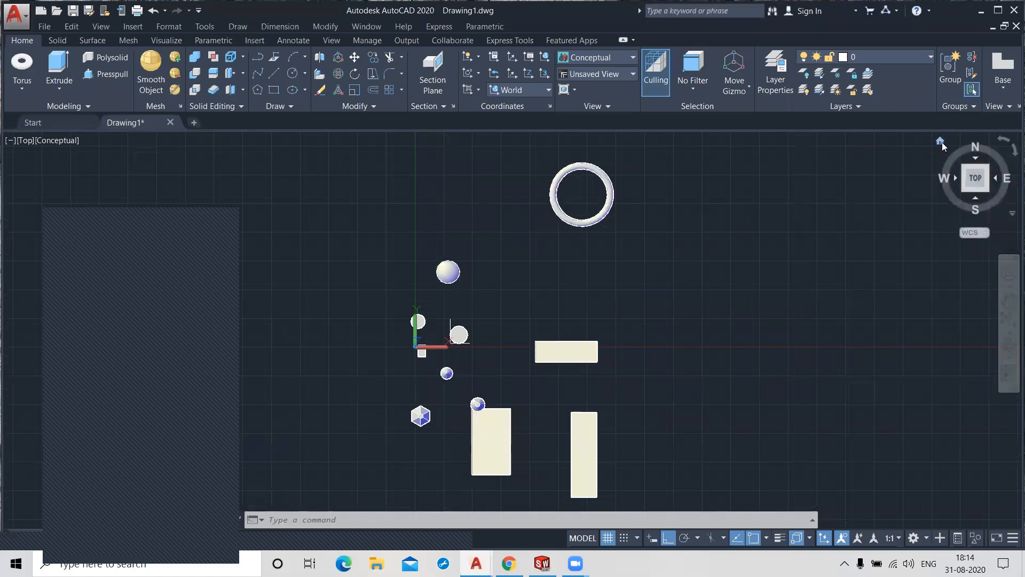
left_click(940, 141)
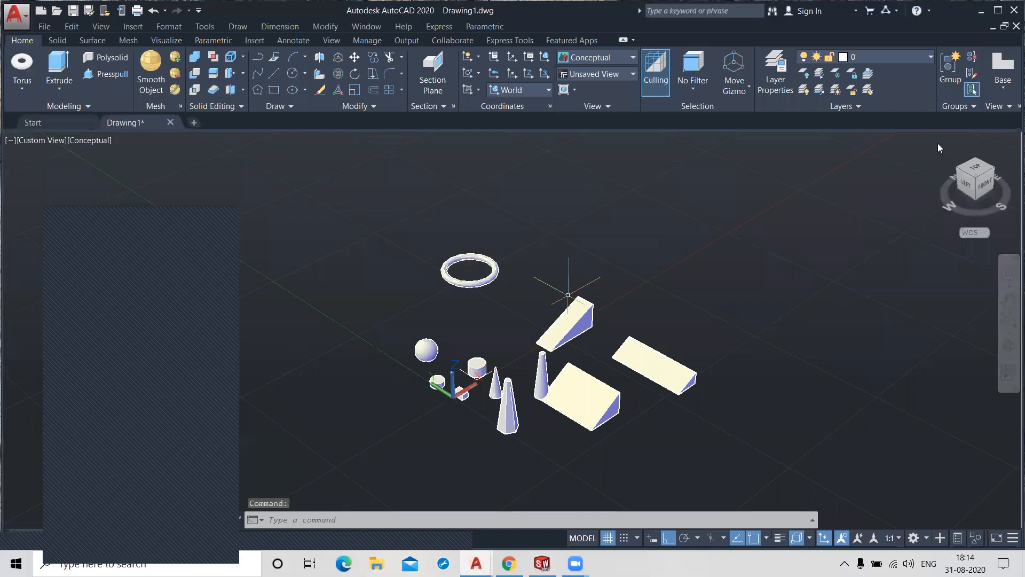
mouse_move(939, 143)
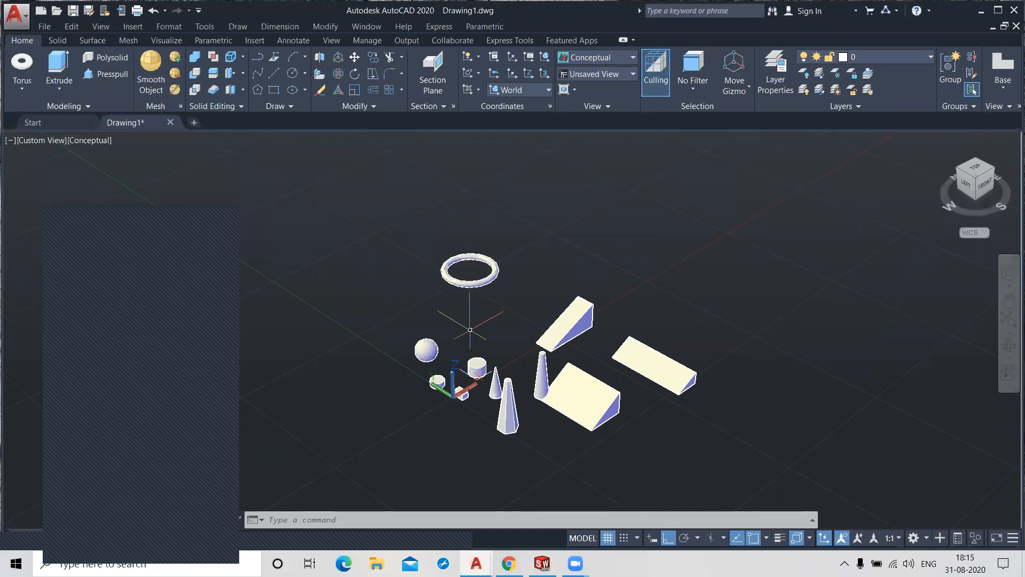
left_click(23, 94)
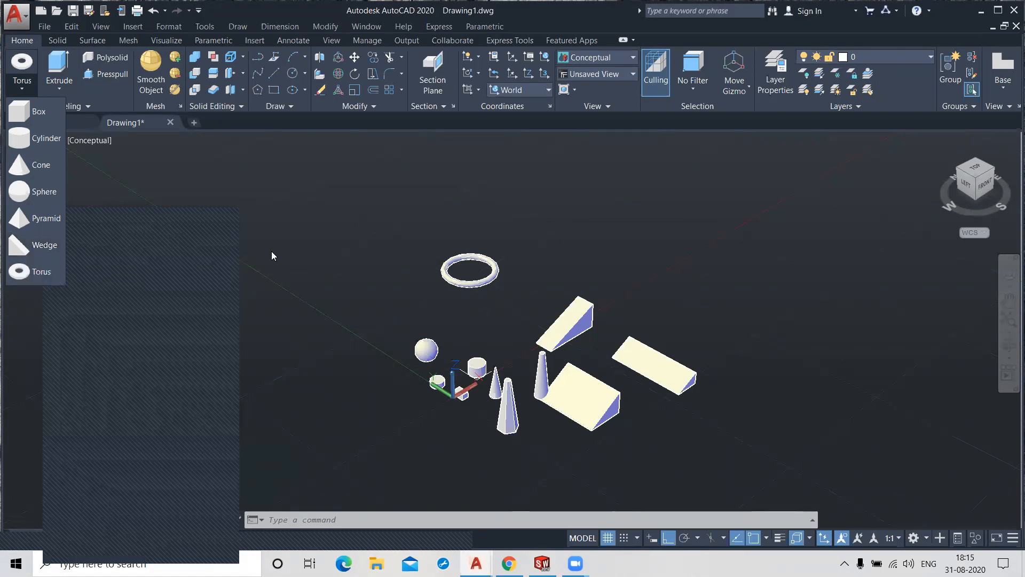
left_click(305, 203)
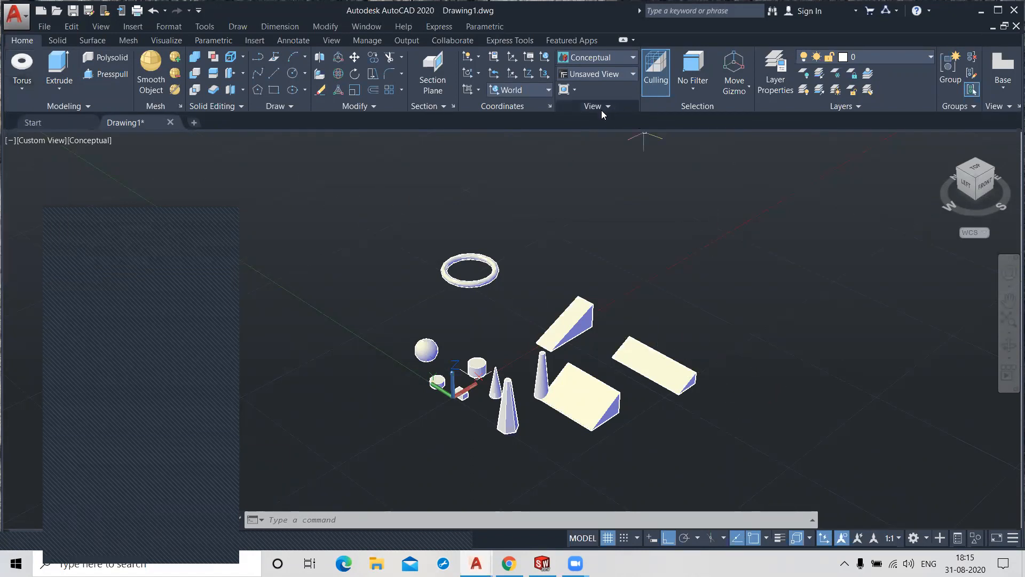
- Try the 2D Wireframe visual style, then set the view's visual style to Hidden
left_click(617, 60)
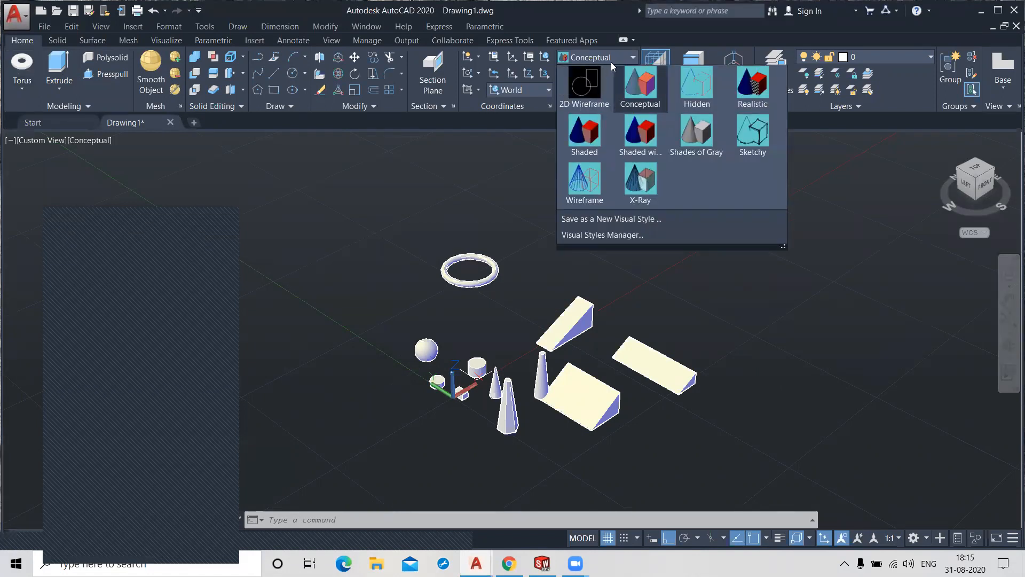
left_click(590, 82)
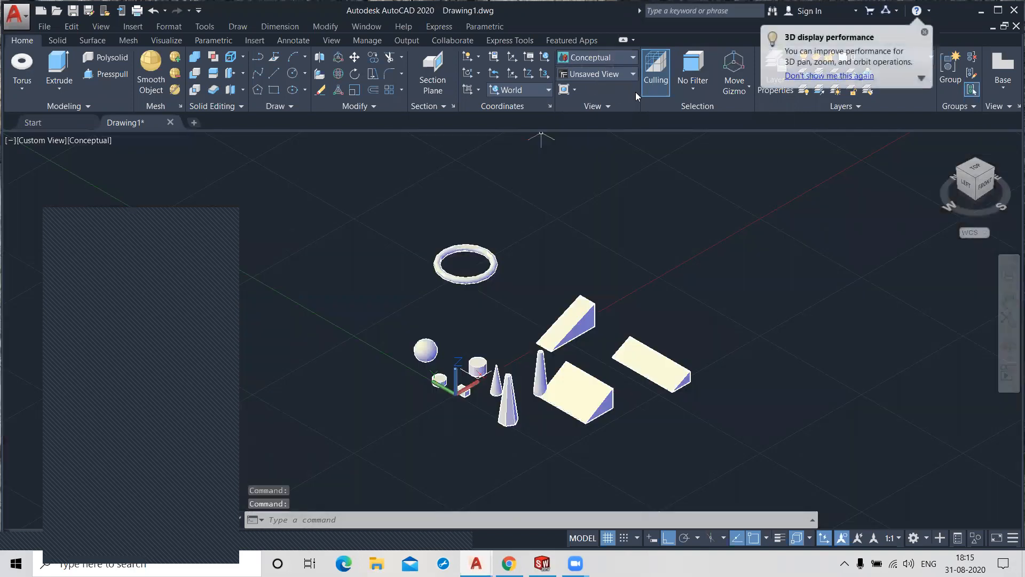
left_click(615, 58)
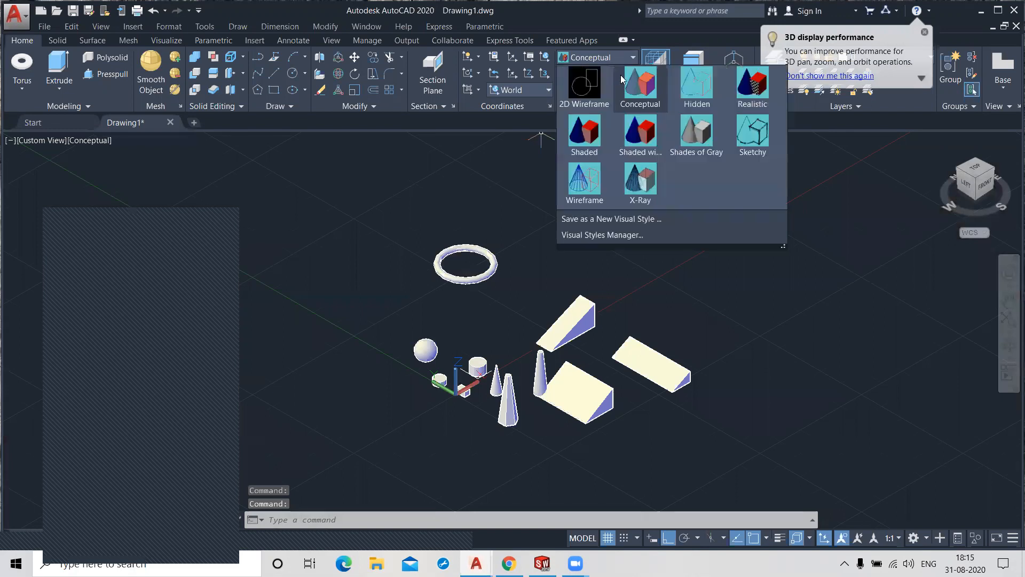
left_click(681, 104)
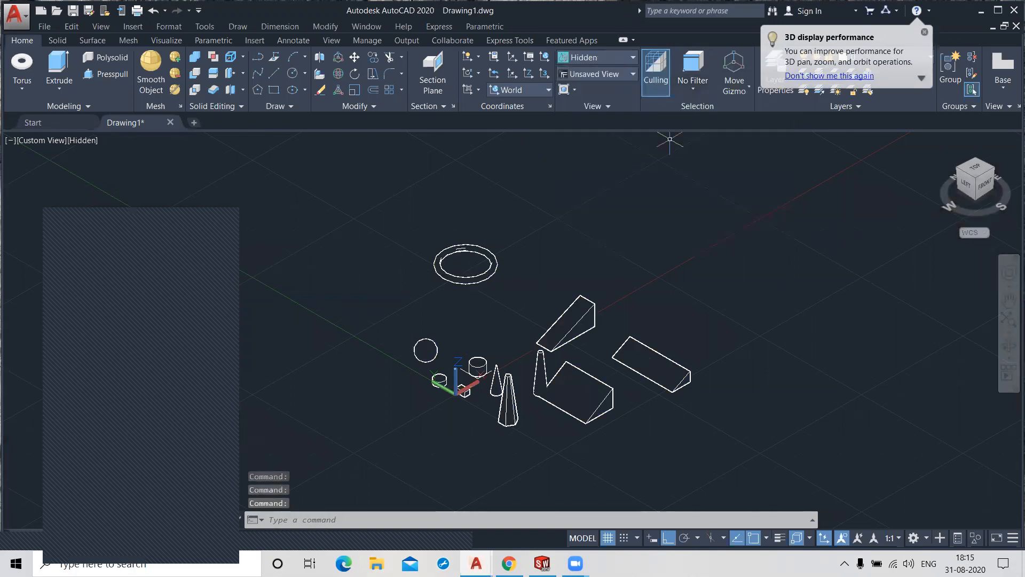
- Display the solids in the Realistic visual style
scroll(574, 329, "up", 2)
scroll(576, 329, "up", 2)
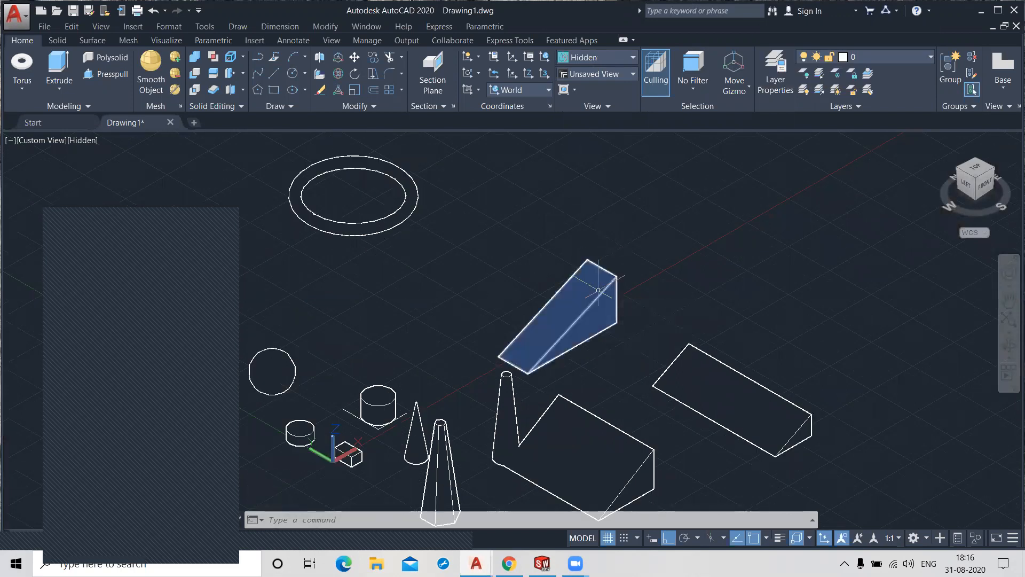
left_click(614, 57)
left_click(746, 90)
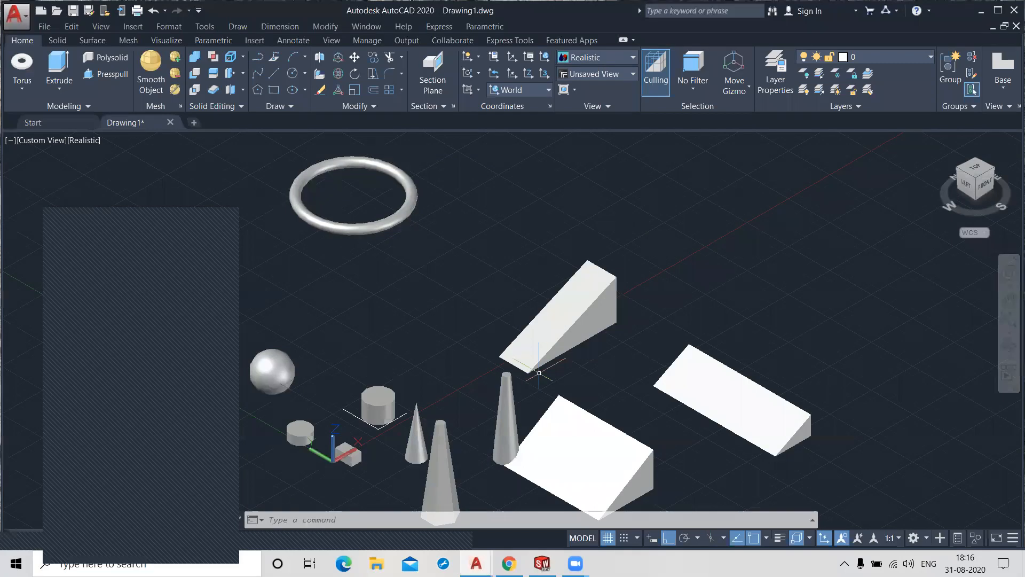
- Compare the solids in the Shaded visual style and in Shaded with edges
left_click(615, 57)
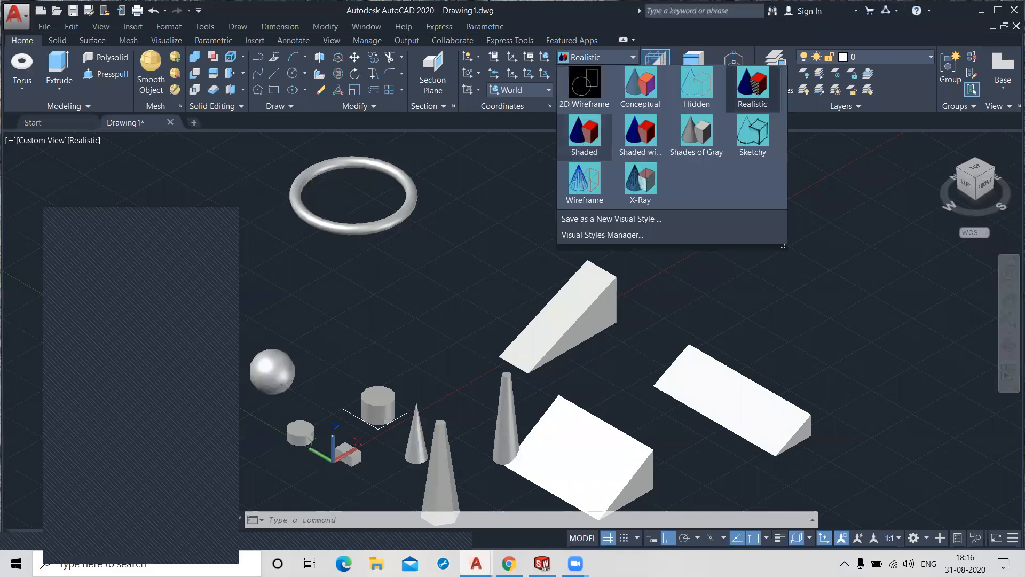
left_click(582, 140)
left_click(611, 55)
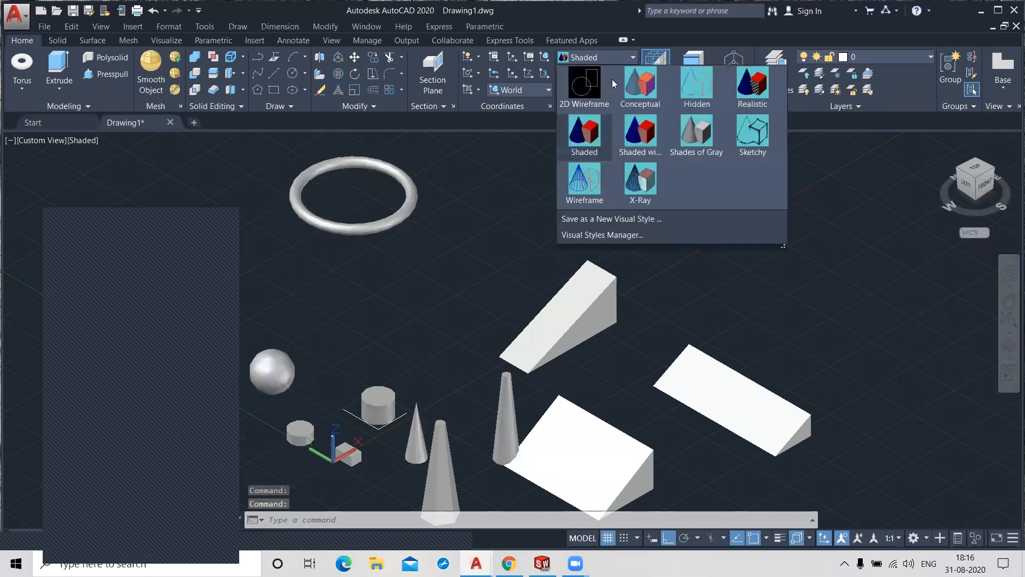
left_click(641, 134)
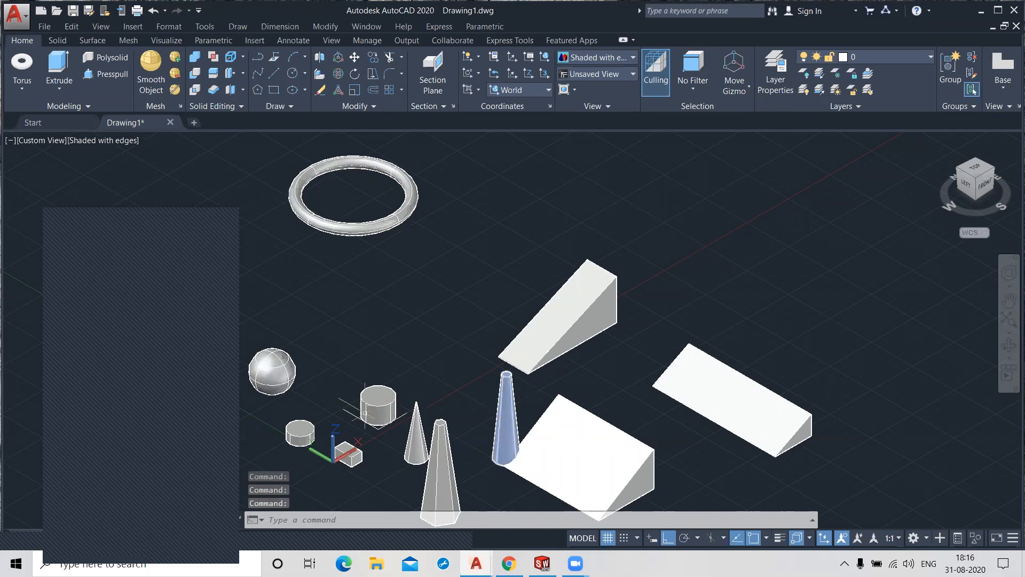
- View the solids in the Shades of Gray visual style and in the Sketchy style
left_click(596, 59)
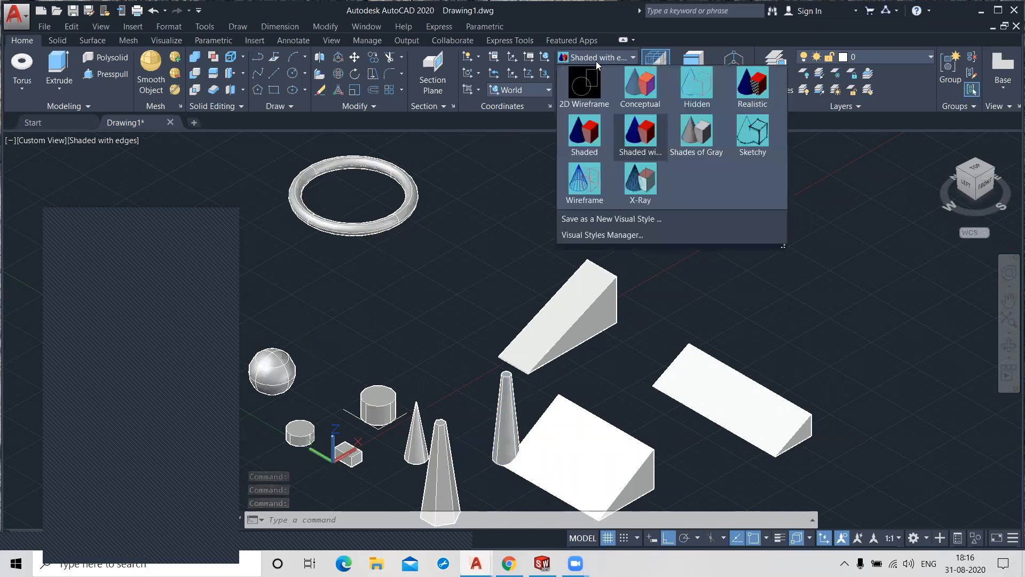
left_click(688, 132)
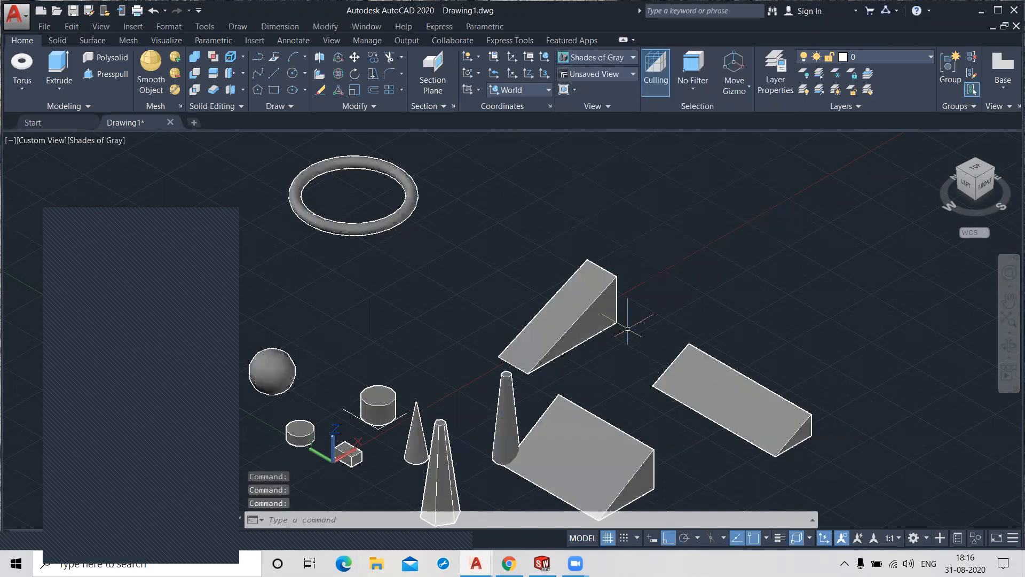
left_click(606, 60)
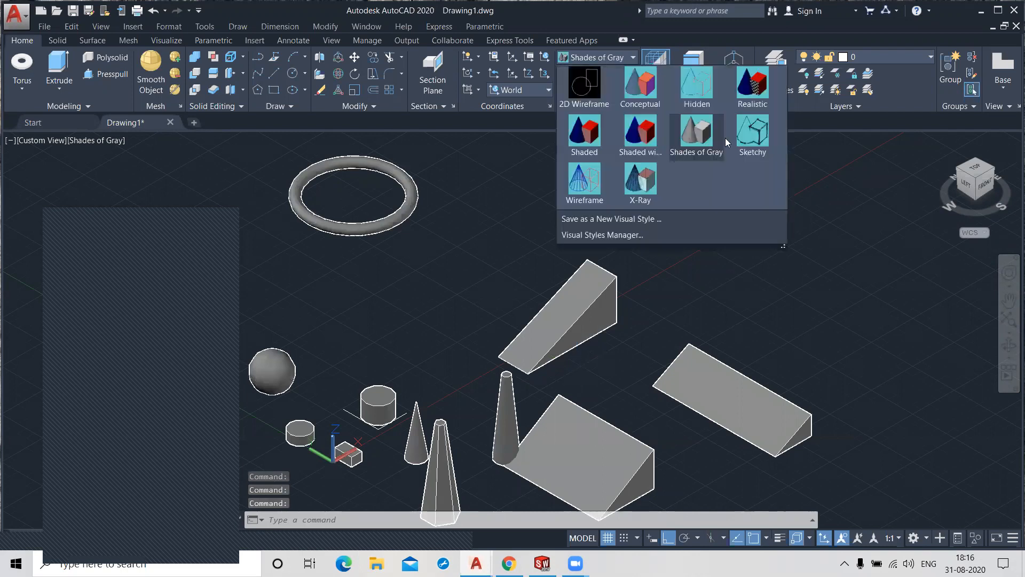
left_click(758, 139)
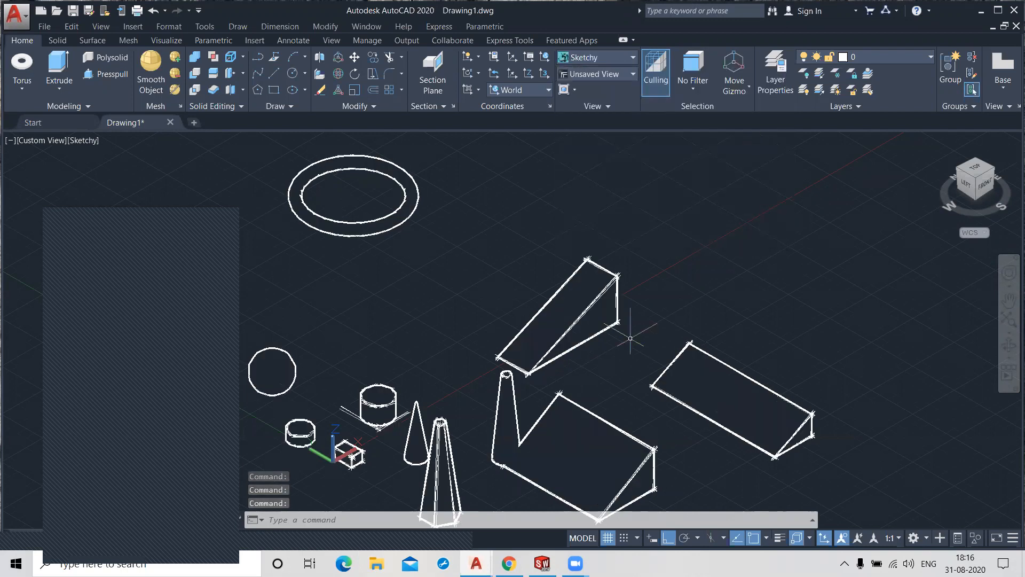
- Try the Wireframe visual style, then set the visual style to X-Ray and examine the wedges up close
left_click(619, 60)
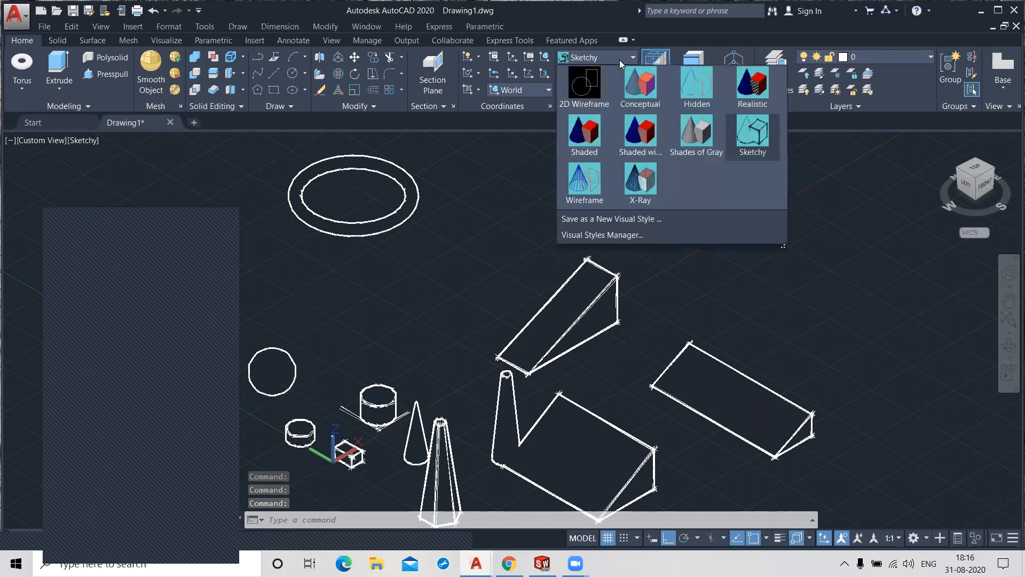
left_click(585, 188)
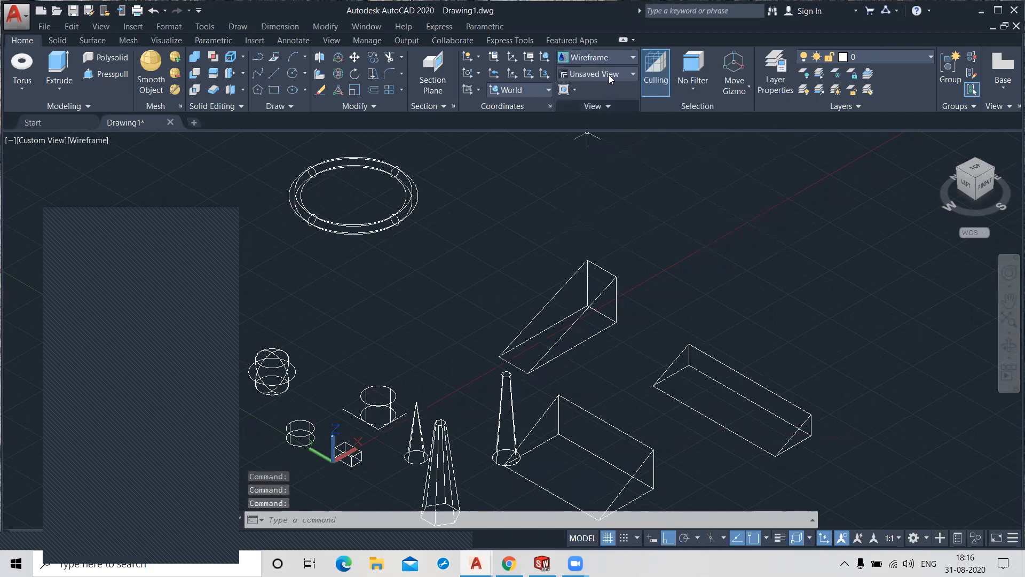
left_click(617, 58)
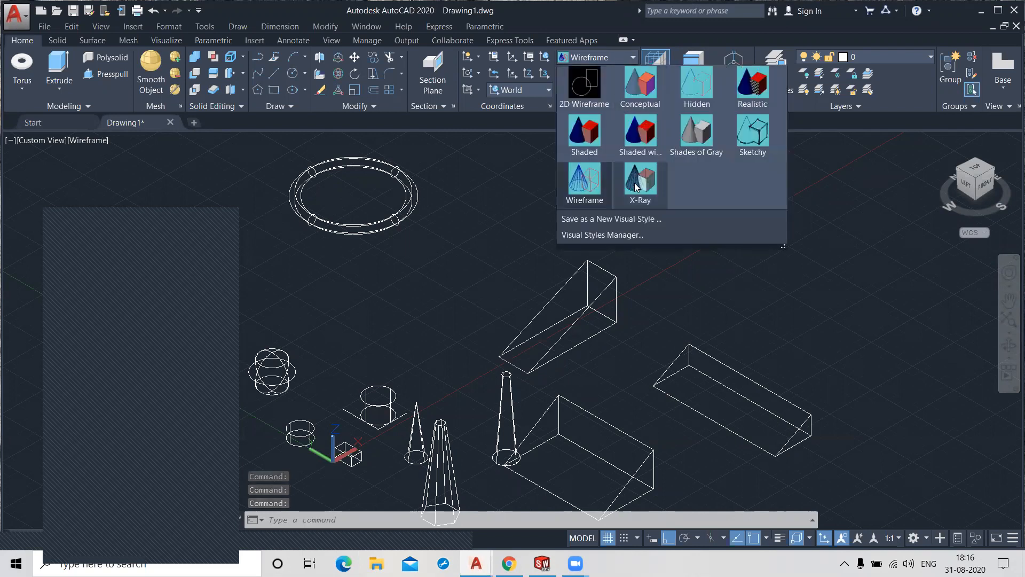
left_click(636, 190)
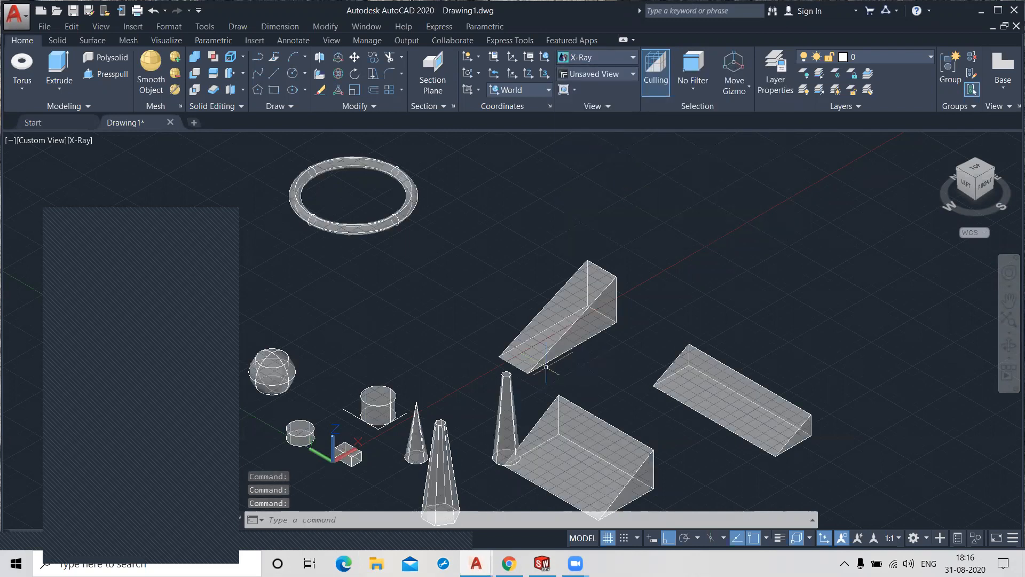
scroll(553, 363, "up", 2)
scroll(545, 364, "up", 1)
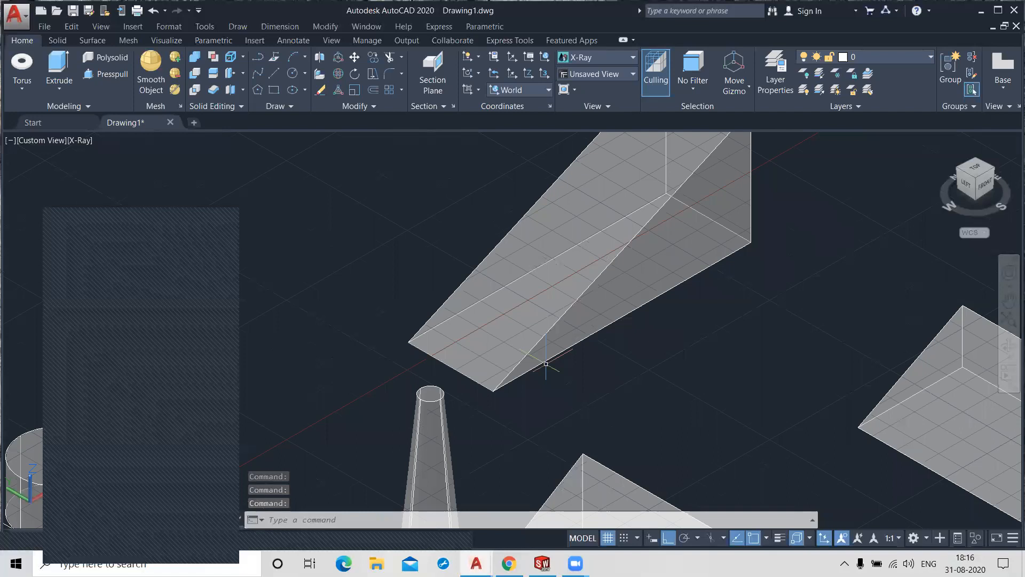
scroll(545, 364, "down", 3)
scroll(545, 364, "down", 2)
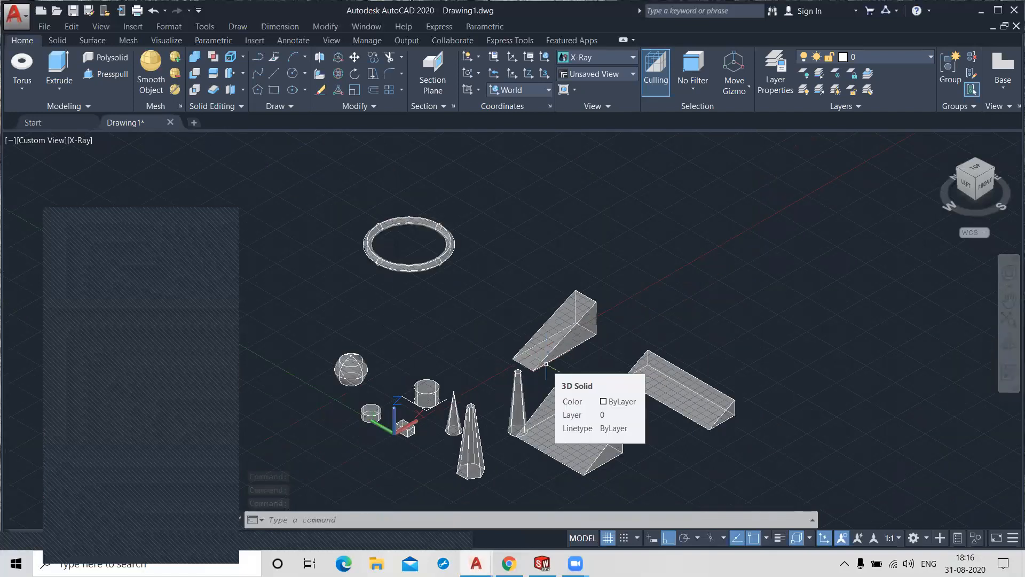